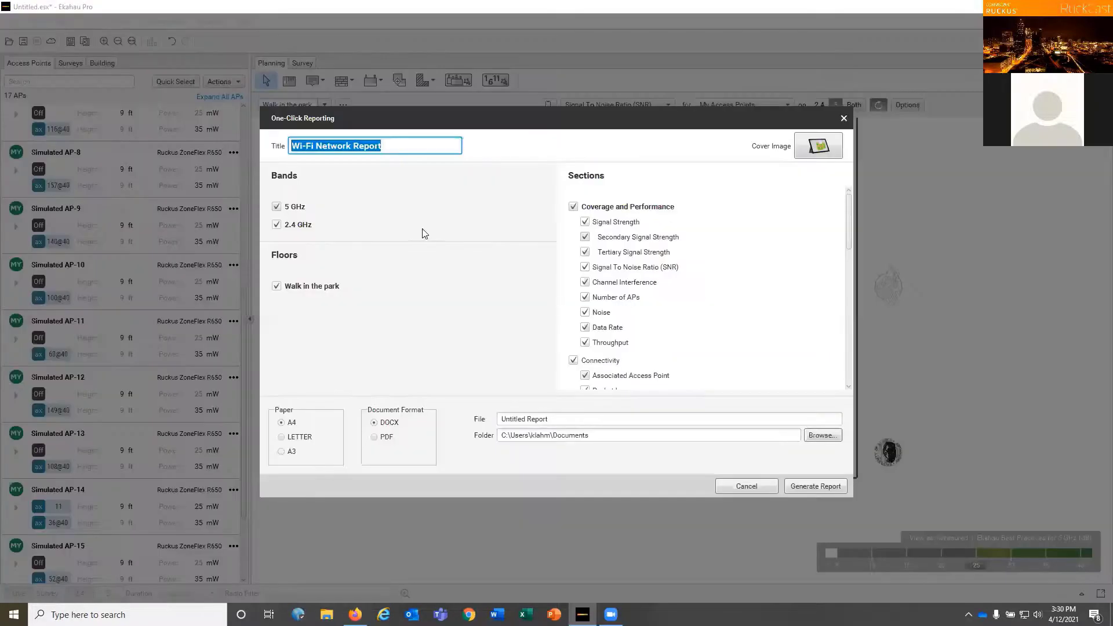
# - Exclude every section group from the one-click report, starting with Connectivity and Coverage and Performance and continuing through the end of the list
pyautogui.click(573, 360)
pyautogui.click(573, 206)
pyautogui.scroll(-1, 571, 300)
pyautogui.scroll(-1, 574, 324)
pyautogui.click(572, 340)
pyautogui.scroll(-1, 574, 342)
pyautogui.click(572, 341)
pyautogui.scroll(-1, 572, 345)
pyautogui.click(572, 340)
pyautogui.scroll(-2, 573, 342)
pyautogui.click(573, 306)
pyautogui.click(572, 339)
pyautogui.scroll(-2, 573, 339)
pyautogui.click(573, 338)
pyautogui.scroll(-1, 574, 340)
pyautogui.click(573, 347)
pyautogui.scroll(-1, 573, 343)
pyautogui.click(573, 340)
pyautogui.scroll(-2, 574, 342)
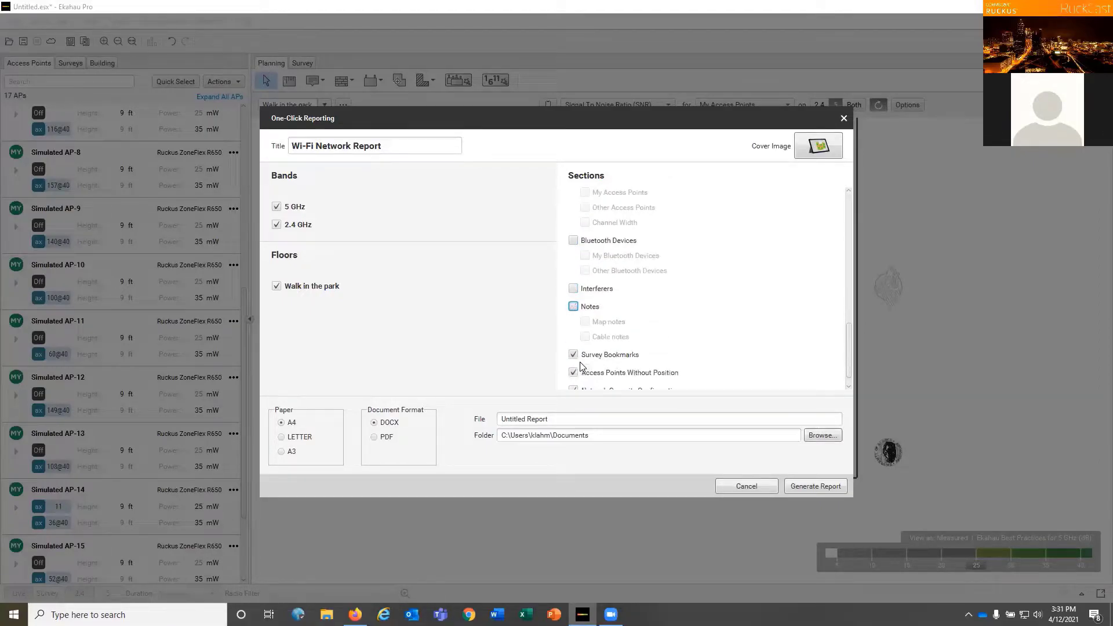
pyautogui.click(573, 338)
pyautogui.click(573, 356)
pyautogui.click(573, 374)
# - Include Coverage and Performance in the report with only Signal Strength, Secondary Signal Strength and Signal To Noise Ratio (SNR) selected
pyautogui.scroll(12, 583, 301)
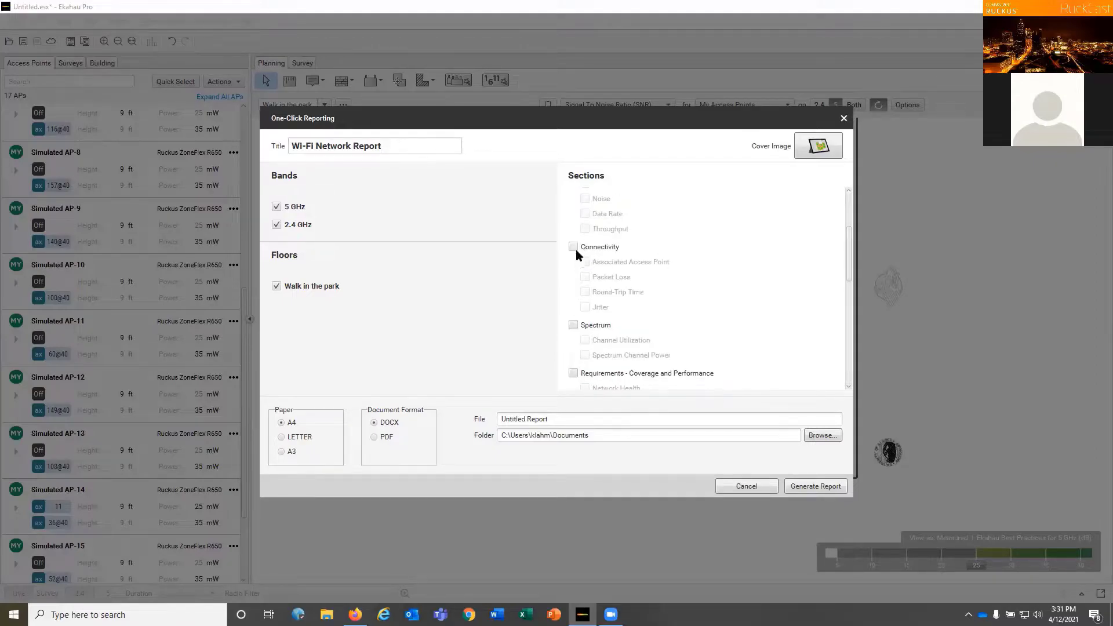
pyautogui.scroll(4, 577, 235)
pyautogui.click(573, 207)
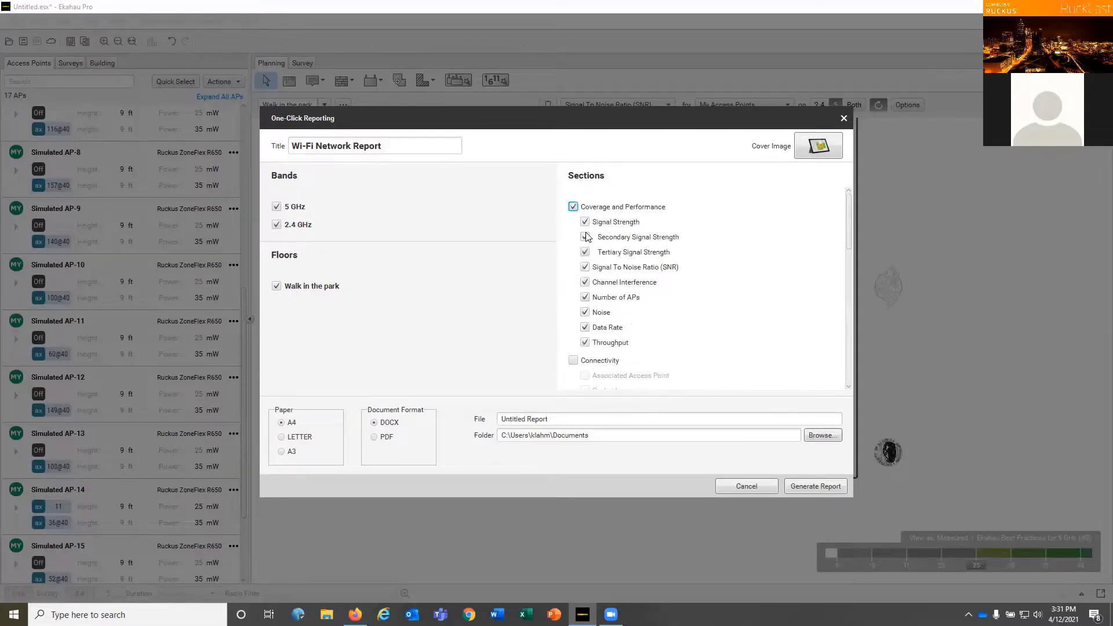
pyautogui.click(585, 237)
pyautogui.click(585, 252)
pyautogui.click(586, 237)
pyautogui.click(585, 282)
pyautogui.click(585, 283)
pyautogui.click(585, 343)
pyautogui.click(585, 312)
pyautogui.click(585, 342)
pyautogui.click(584, 297)
# - Keep the default cover image, name the report file MyDesign and generate the report
pyautogui.click(818, 145)
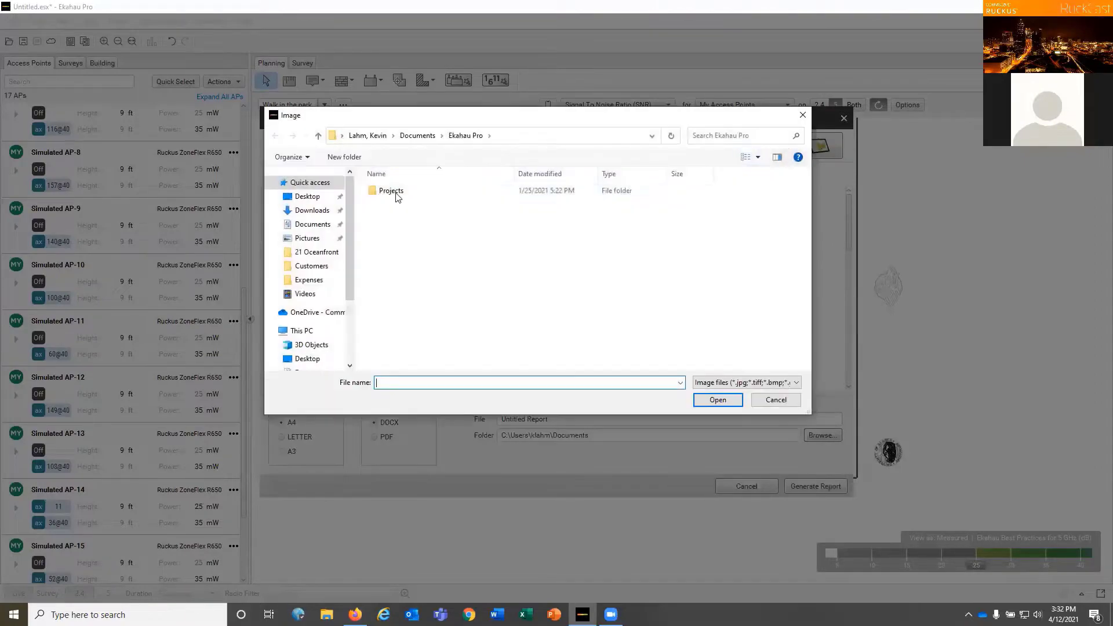
pyautogui.click(802, 117)
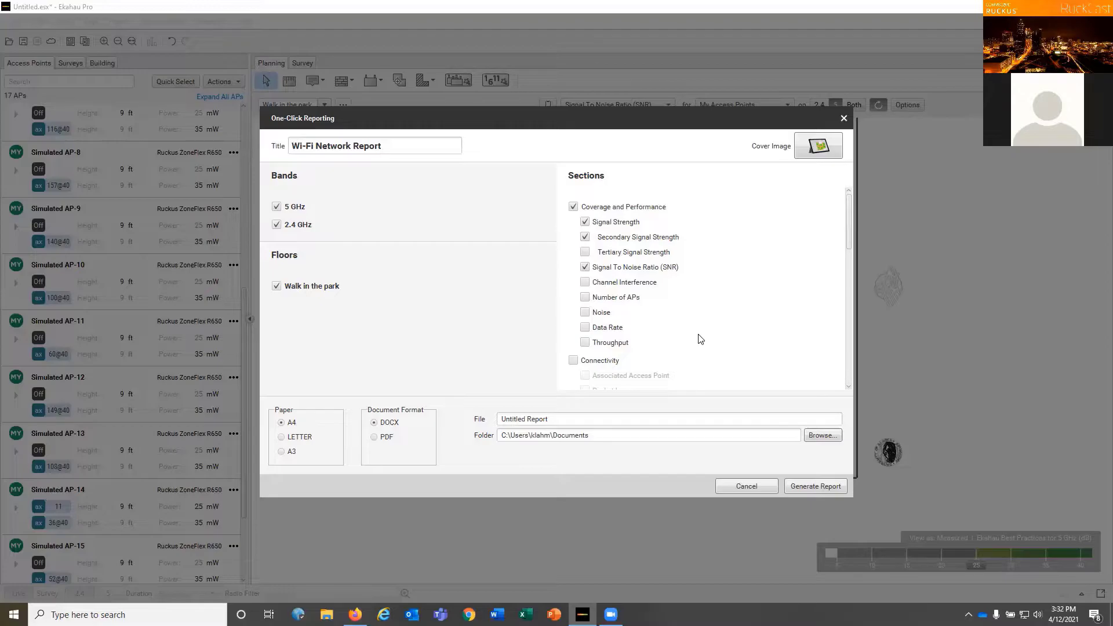
pyautogui.moveTo(551, 418); pyautogui.dragTo(482, 418)
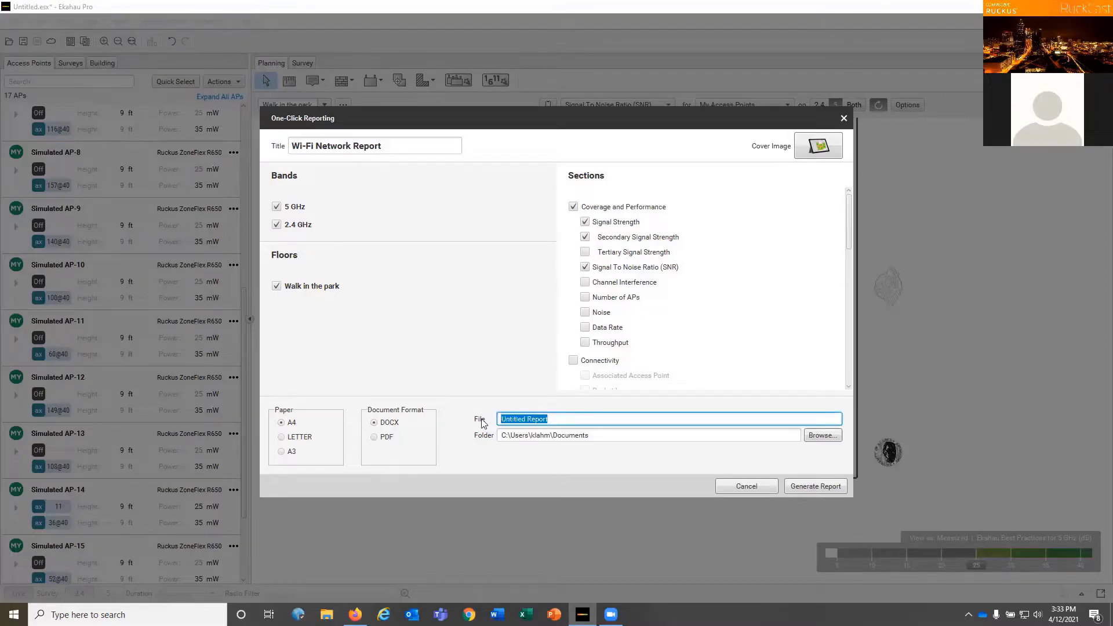
pyautogui.write('MyDesign')
pyautogui.click(817, 486)
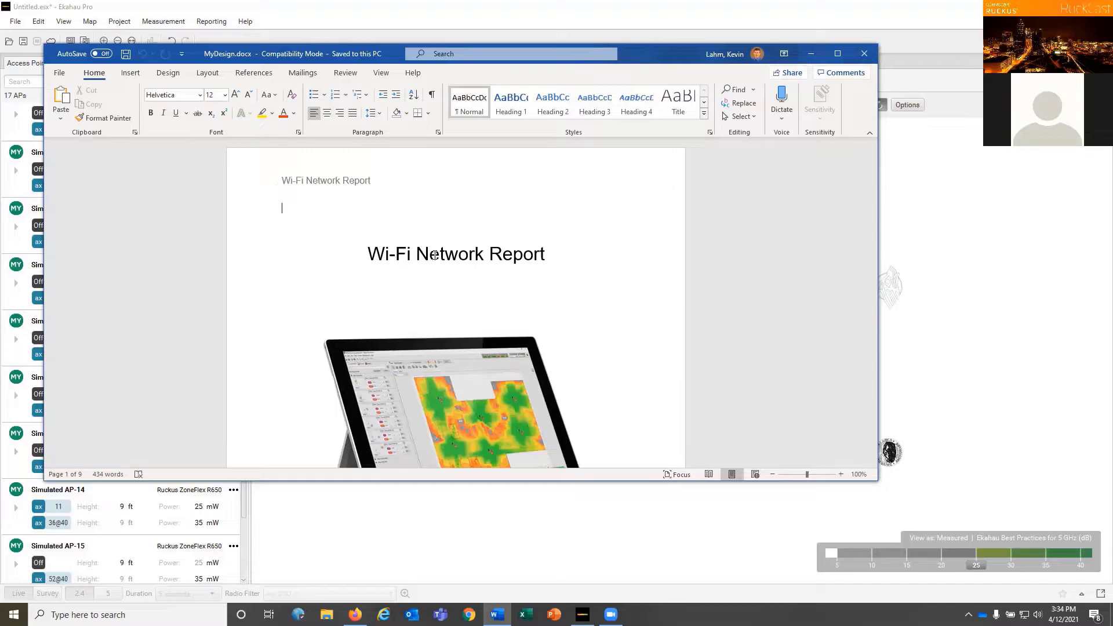
# - Review the generated report from its cover through the floor plan, requirement tables and 2.4 GHz signal strength heatmap
pyautogui.scroll(-10, 495, 273)
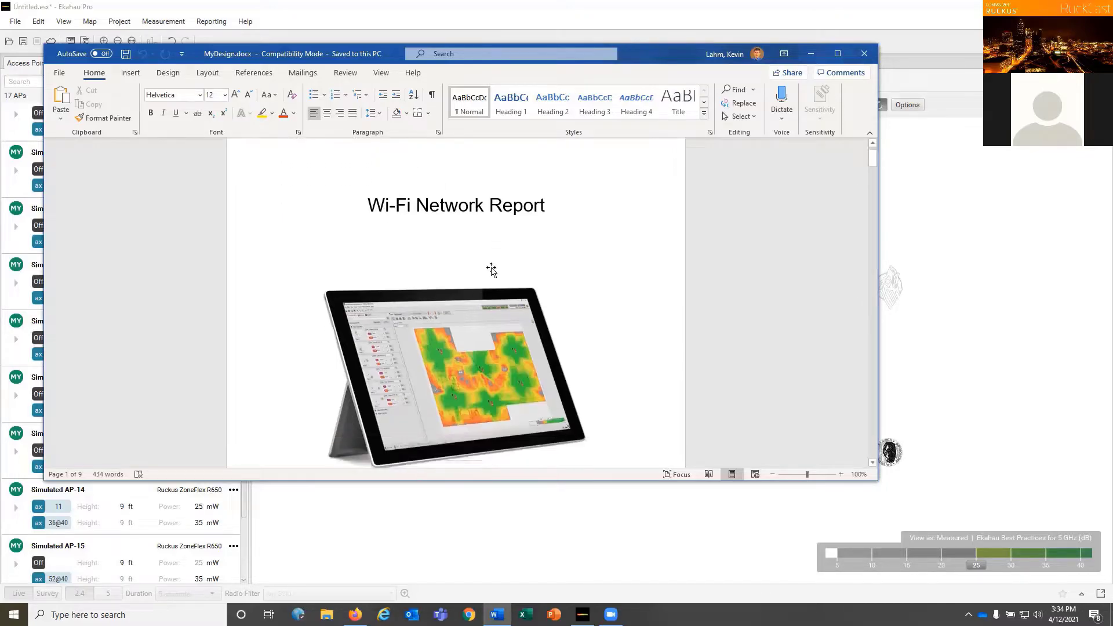
pyautogui.scroll(-10, 335, 279)
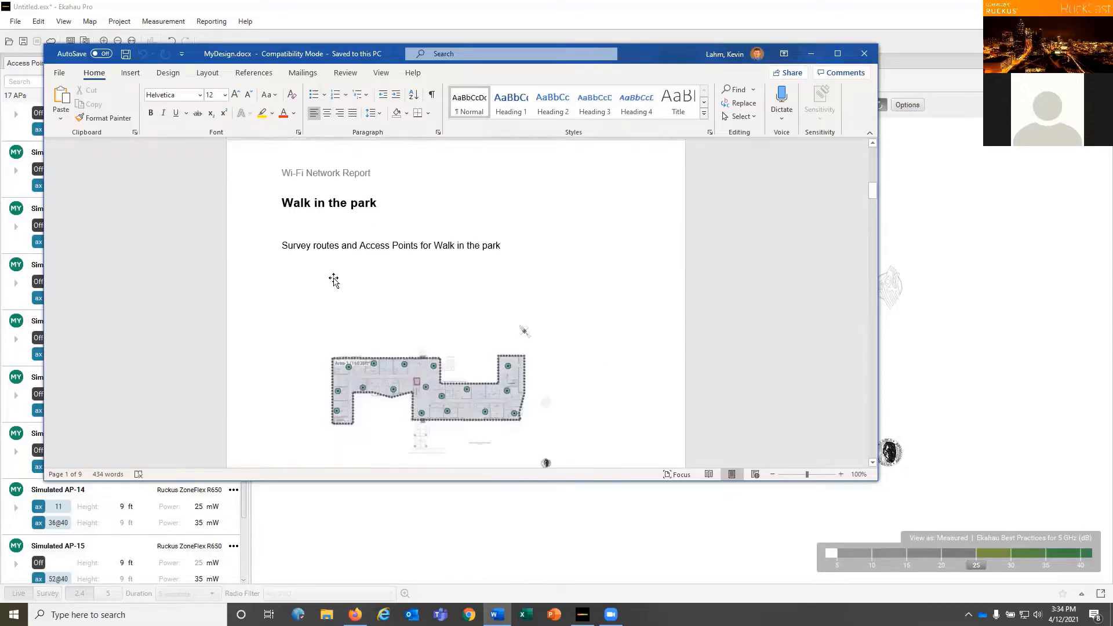
pyautogui.scroll(-10, 323, 278)
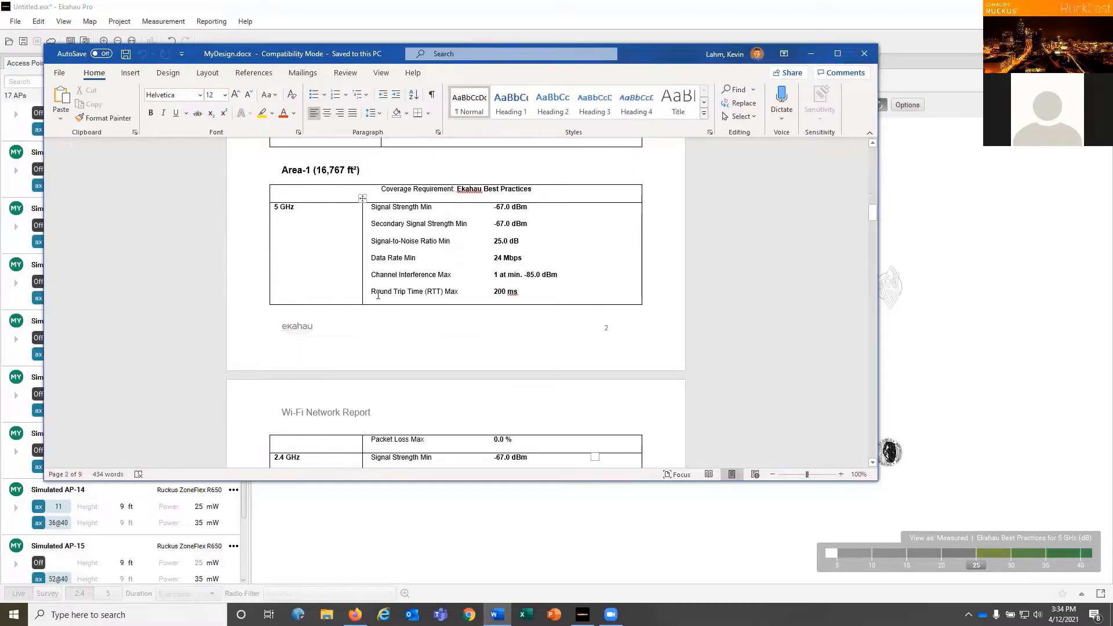
pyautogui.scroll(-10, 455, 297)
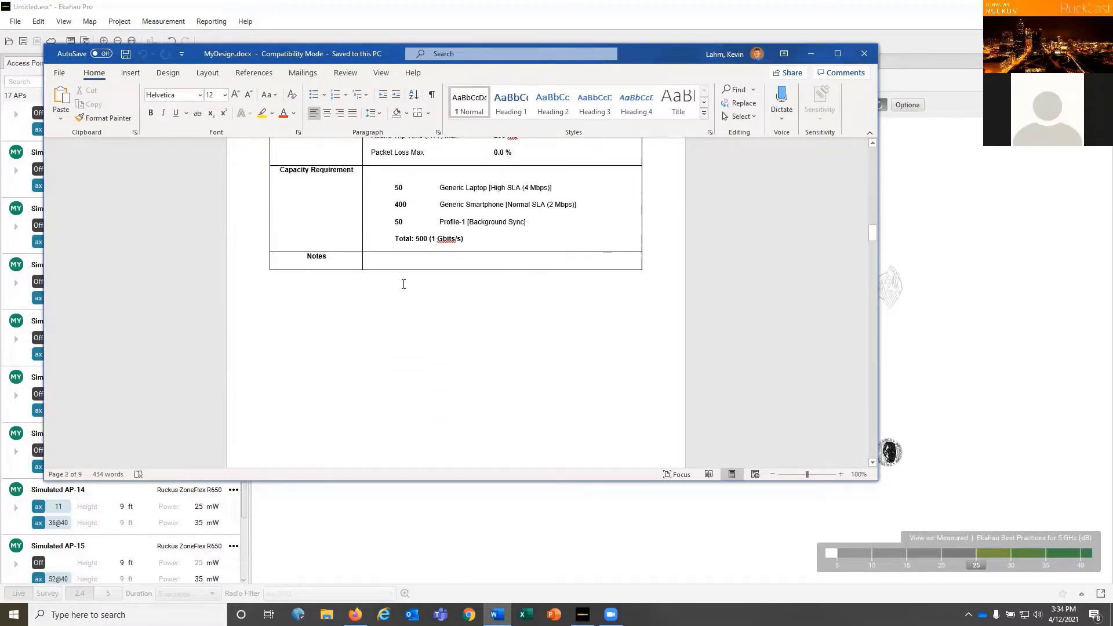
pyautogui.scroll(-10, 431, 292)
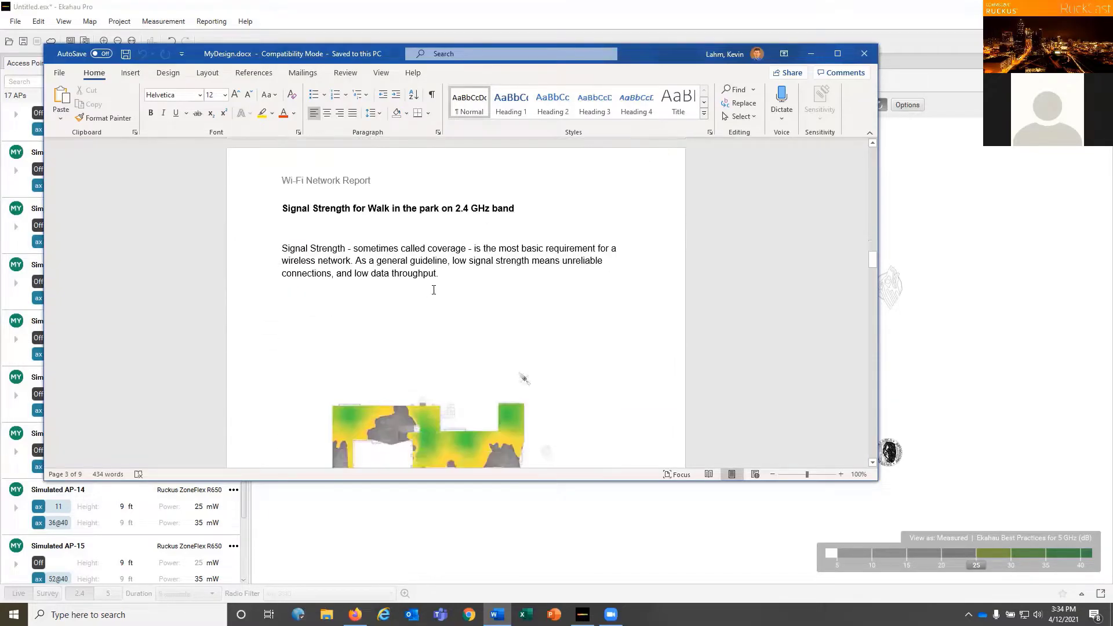
pyautogui.scroll(-3, 426, 283)
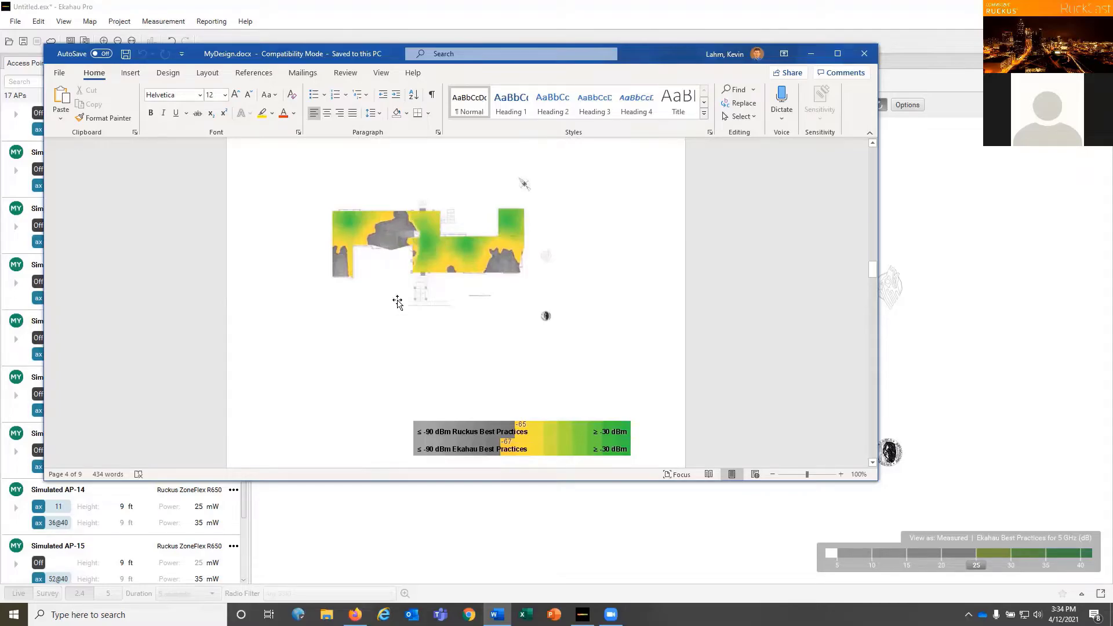
pyautogui.scroll(5, 397, 300)
pyautogui.scroll(1, 399, 294)
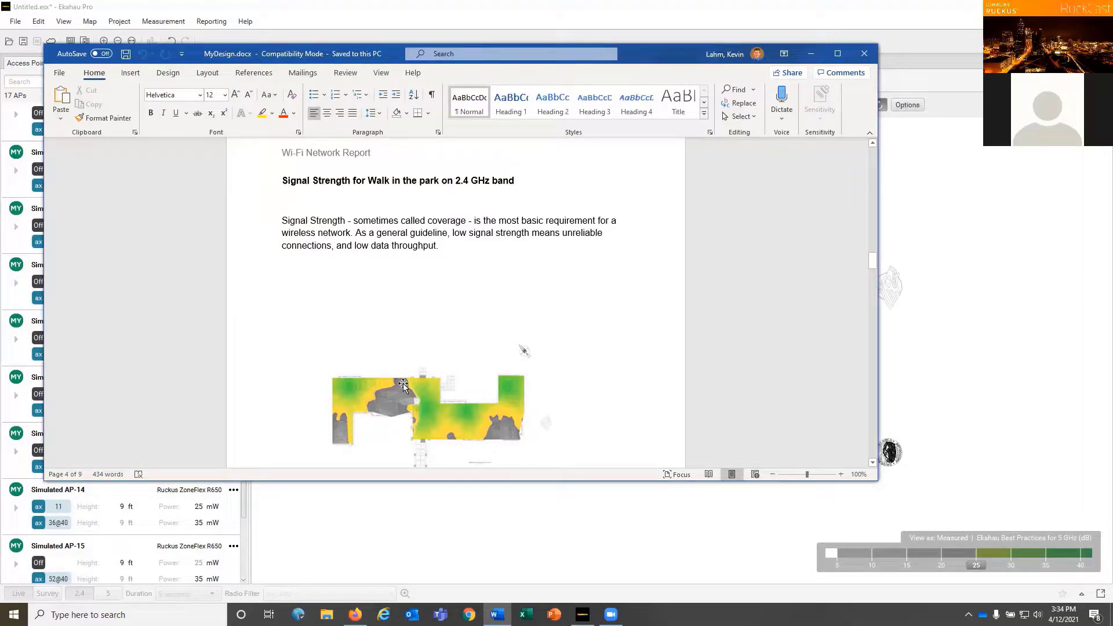
# - Switch back to Ekahau Pro and display the Signal Strength heatmap for the 2.4 GHz band
pyautogui.click(812, 54)
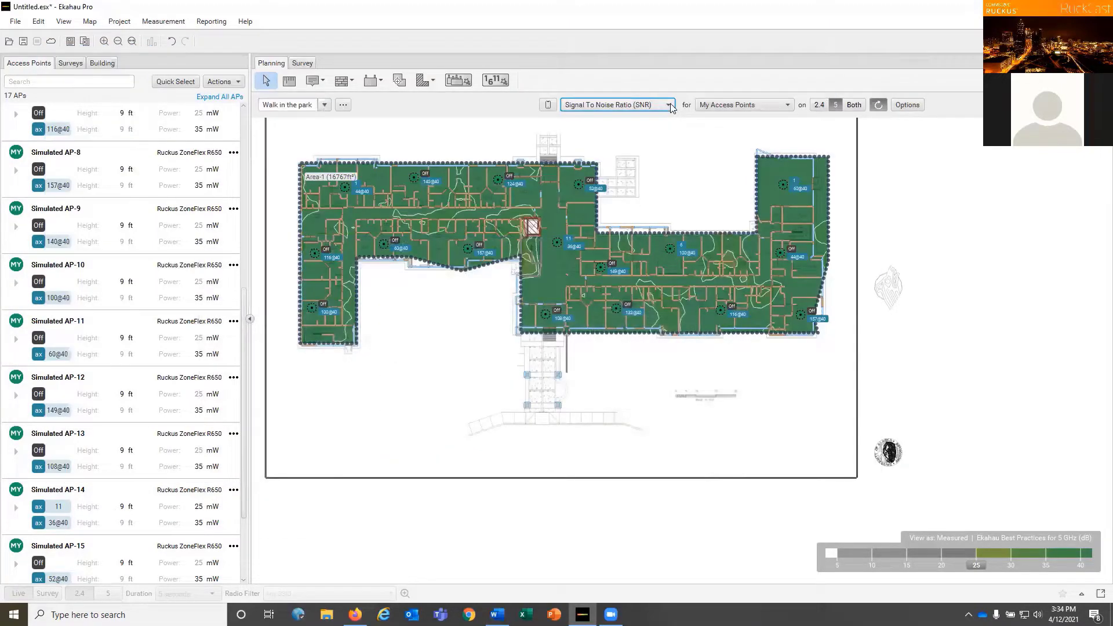
pyautogui.click(671, 104)
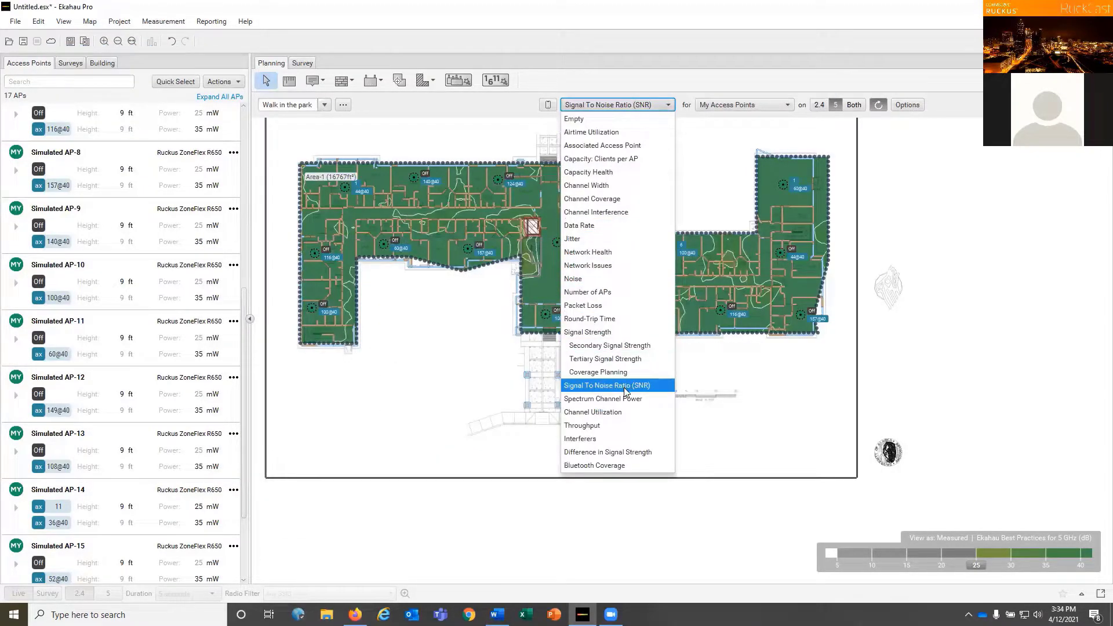
pyautogui.click(609, 335)
pyautogui.click(817, 105)
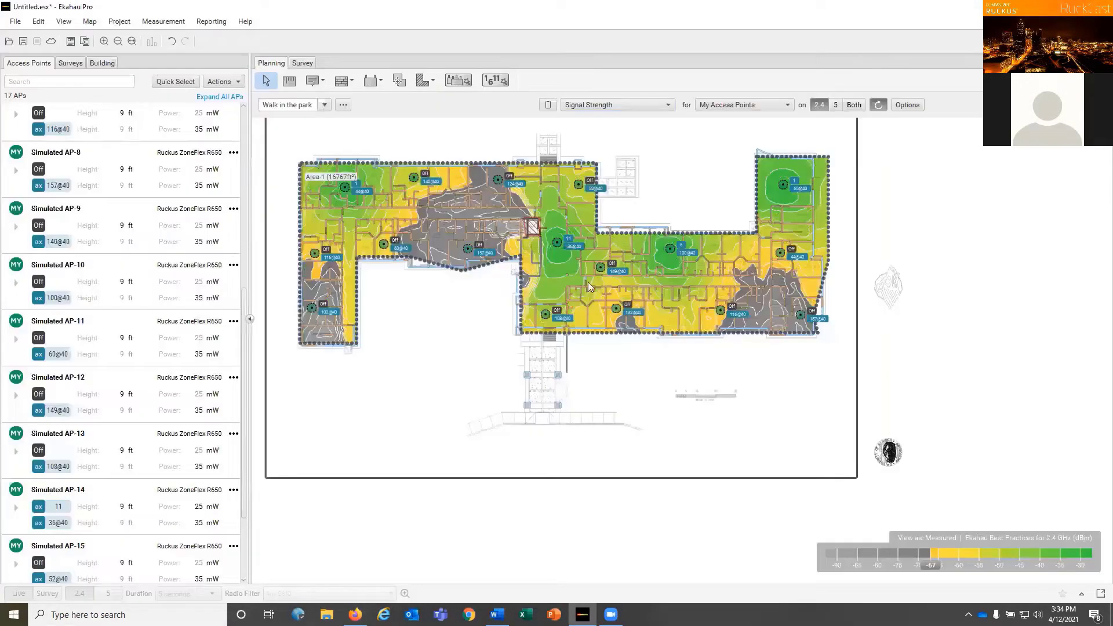
# - Enable the 2.4 GHz radio on Simulated AP-8 in the large grey coverage gap
pyautogui.click(468, 248)
pyautogui.rightClick(468, 248)
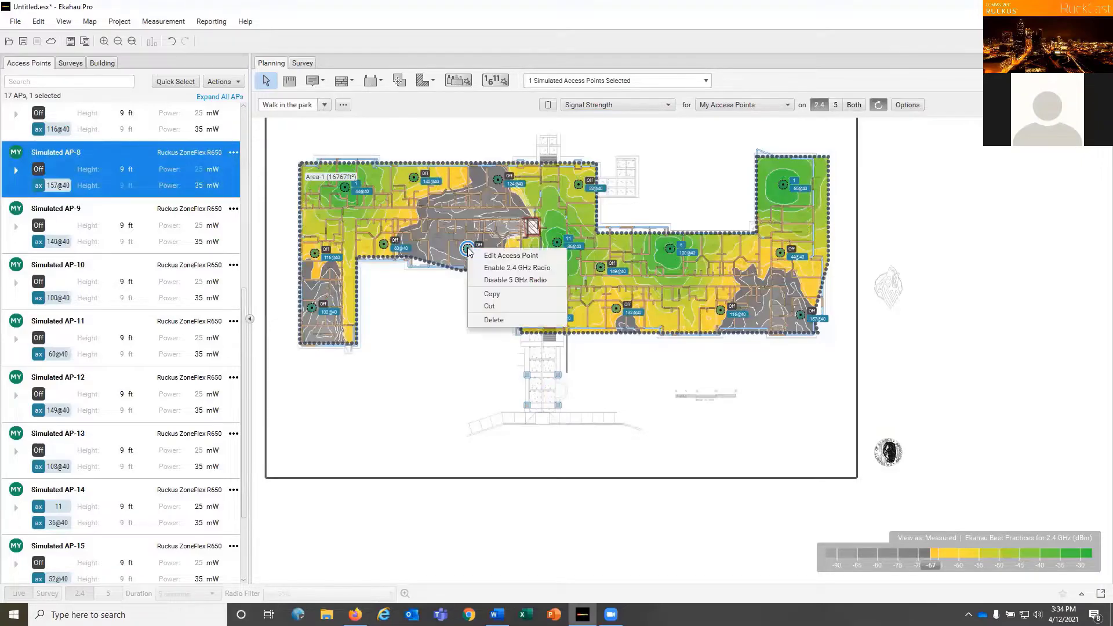
pyautogui.click(500, 268)
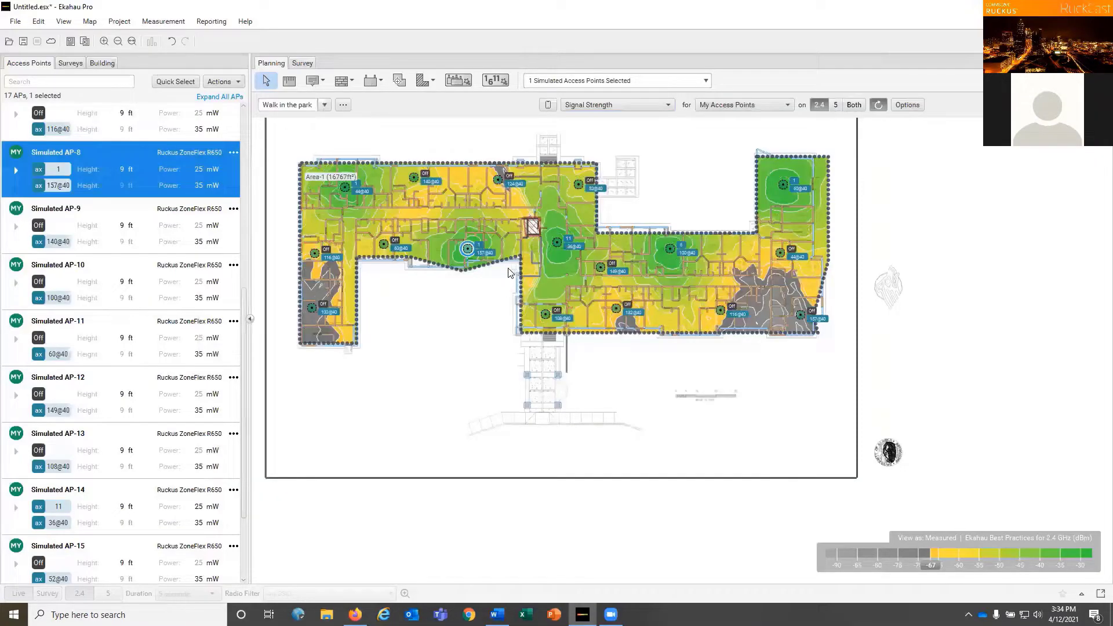
# - Enable the 2.4 GHz radio on Simulated AP-10 and set it to channel 11
pyautogui.click(312, 307)
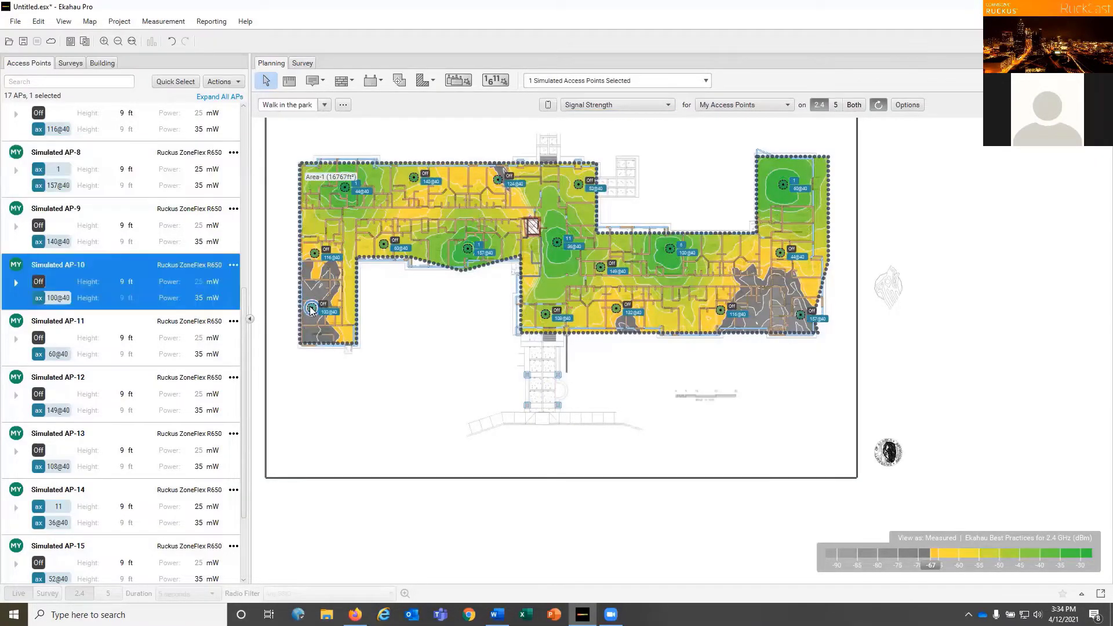
pyautogui.rightClick(312, 307)
pyautogui.click(340, 327)
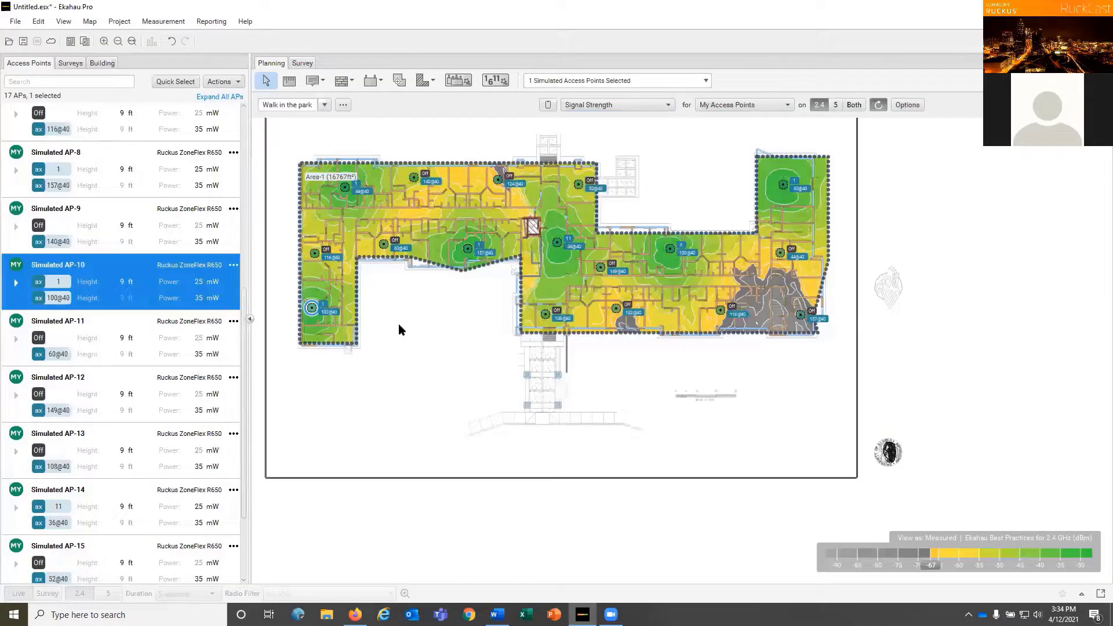
pyautogui.rightClick(313, 308)
pyautogui.click(346, 315)
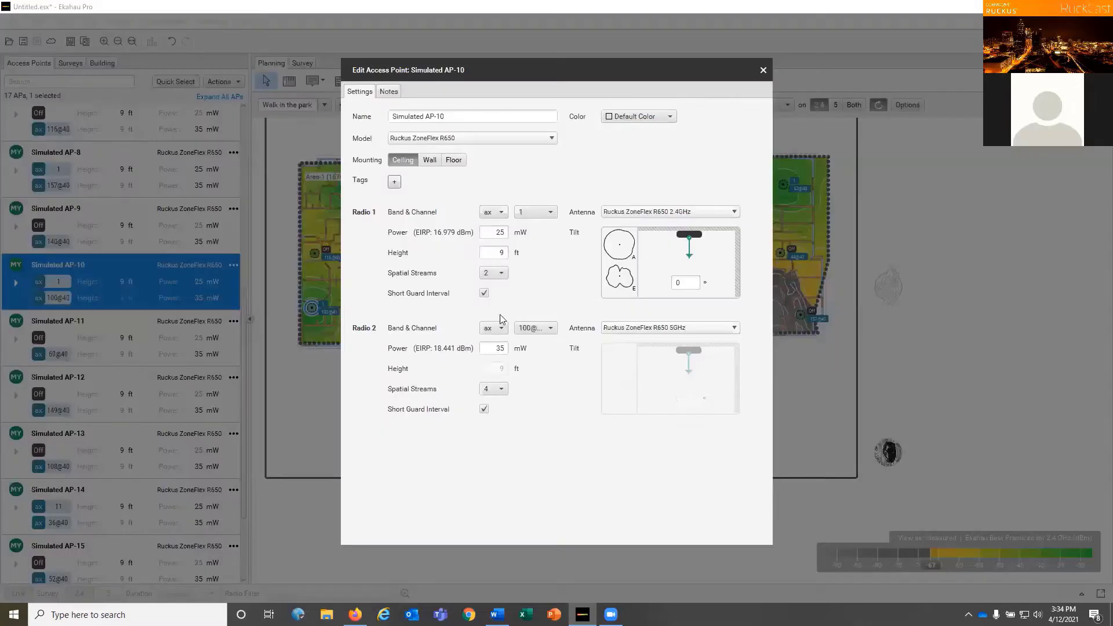
pyautogui.click(551, 212)
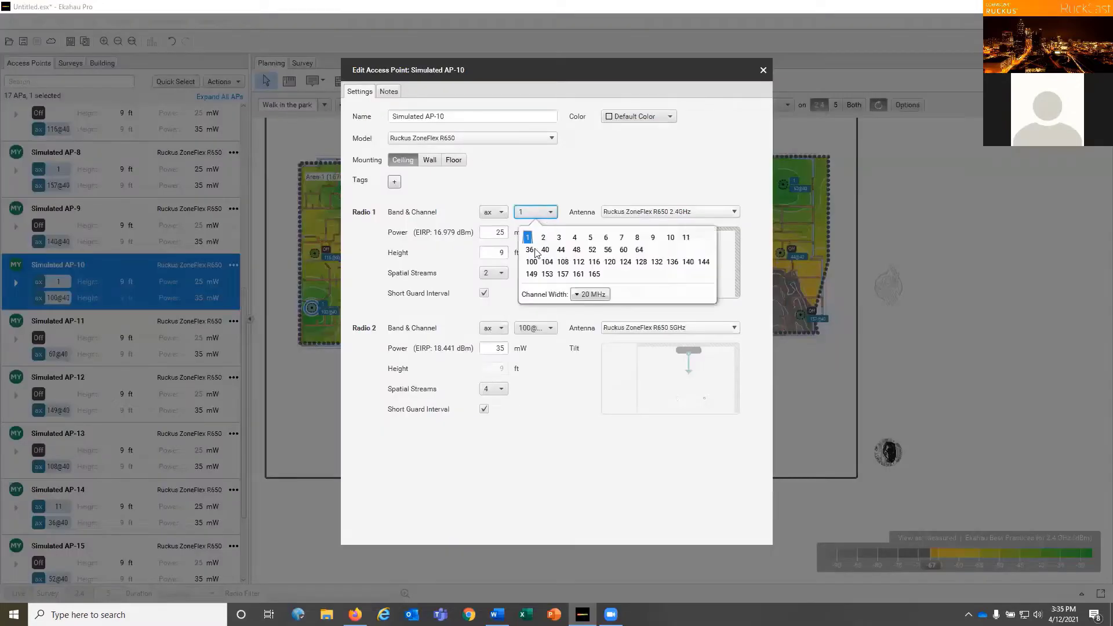
pyautogui.click(685, 238)
pyautogui.click(763, 70)
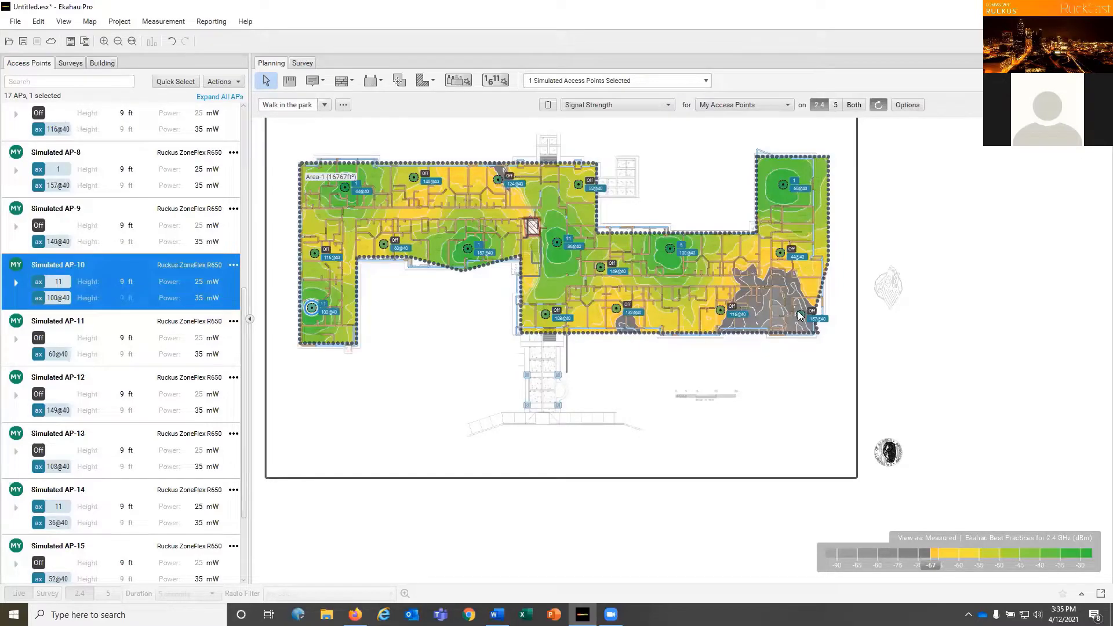
# - Enable the 2.4 GHz radio on Simulated AP-16 and set it to channel 11
pyautogui.click(800, 315)
pyautogui.rightClick(800, 315)
pyautogui.click(820, 321)
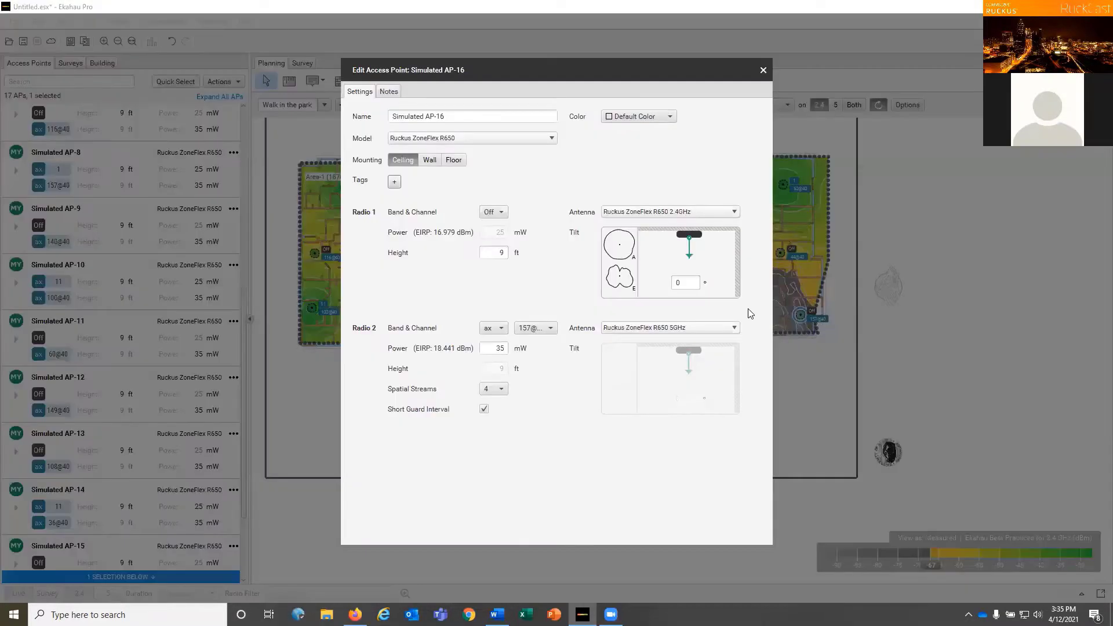
pyautogui.click(762, 71)
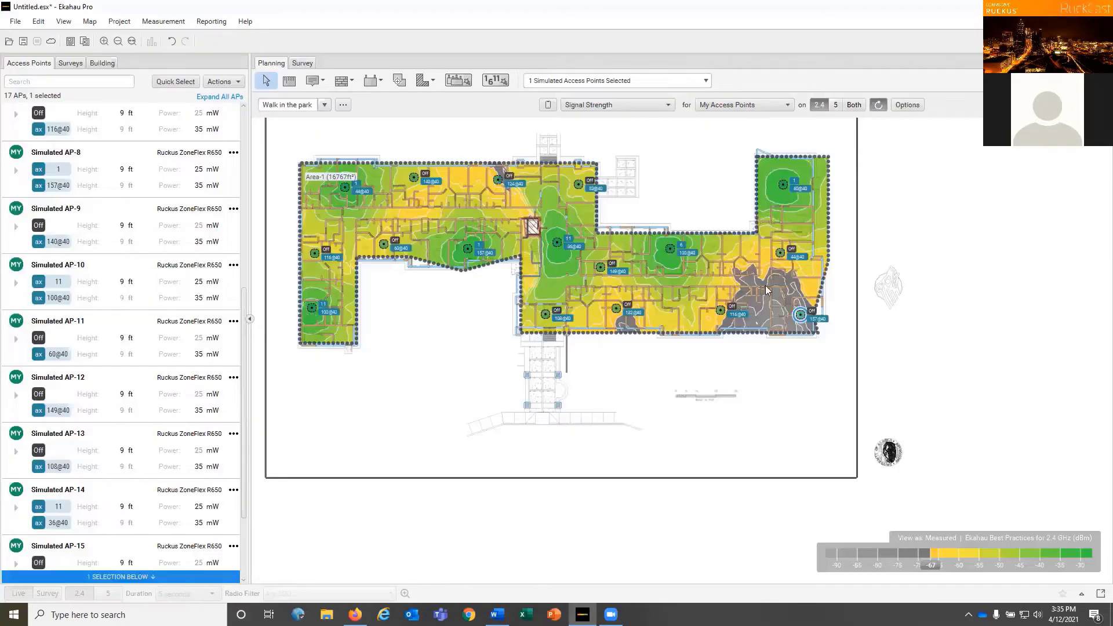
pyautogui.rightClick(800, 314)
pyautogui.click(848, 331)
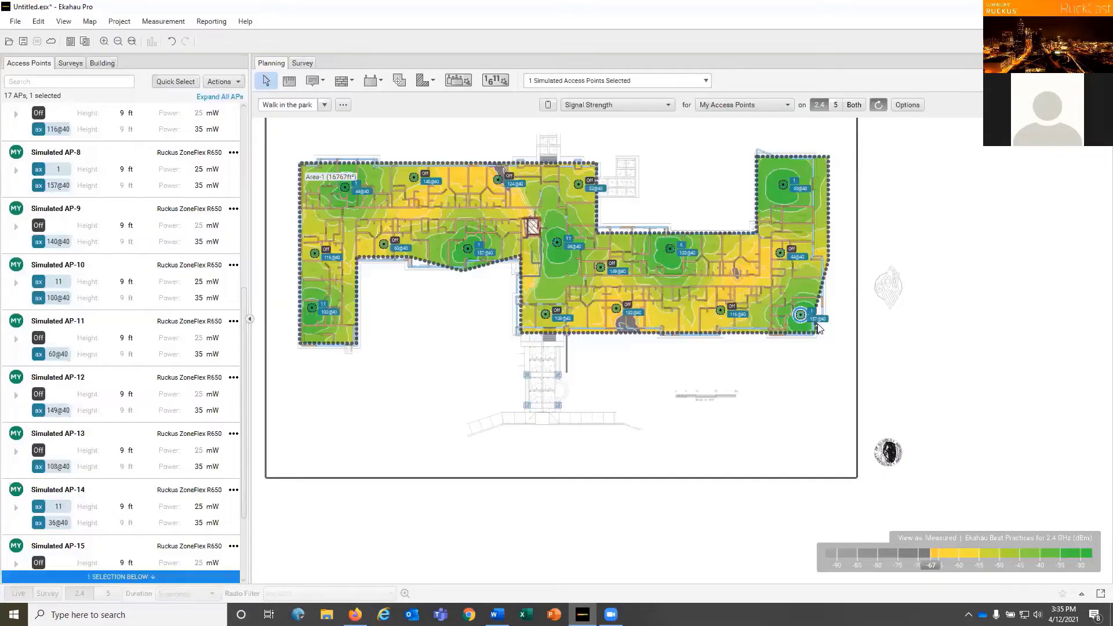
pyautogui.rightClick(812, 316)
pyautogui.click(843, 321)
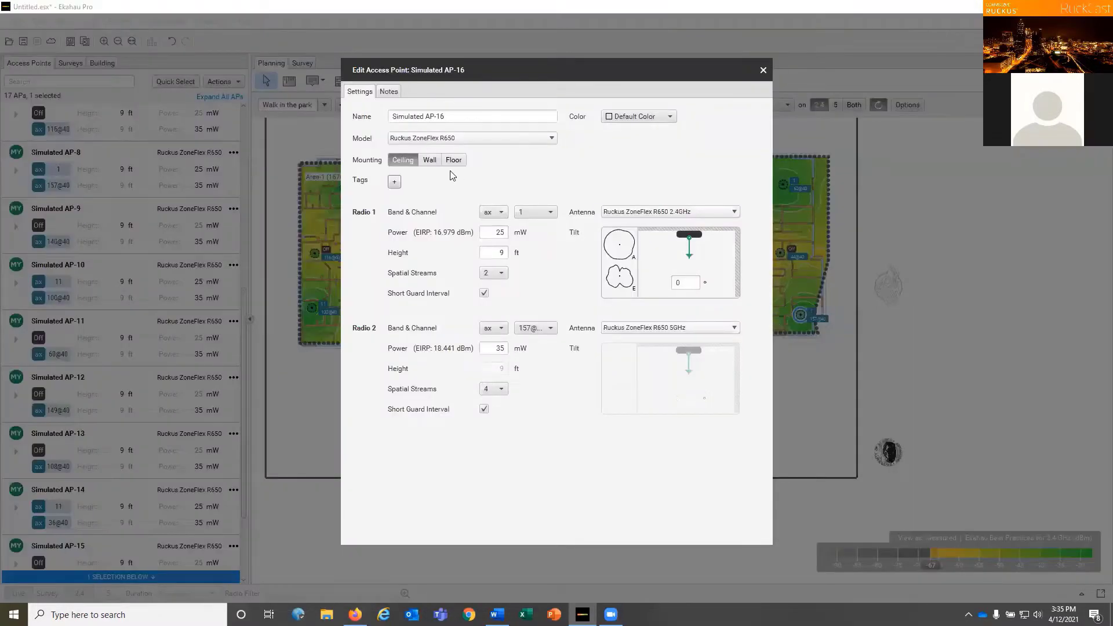
pyautogui.click(547, 213)
pyautogui.click(686, 238)
pyautogui.click(763, 70)
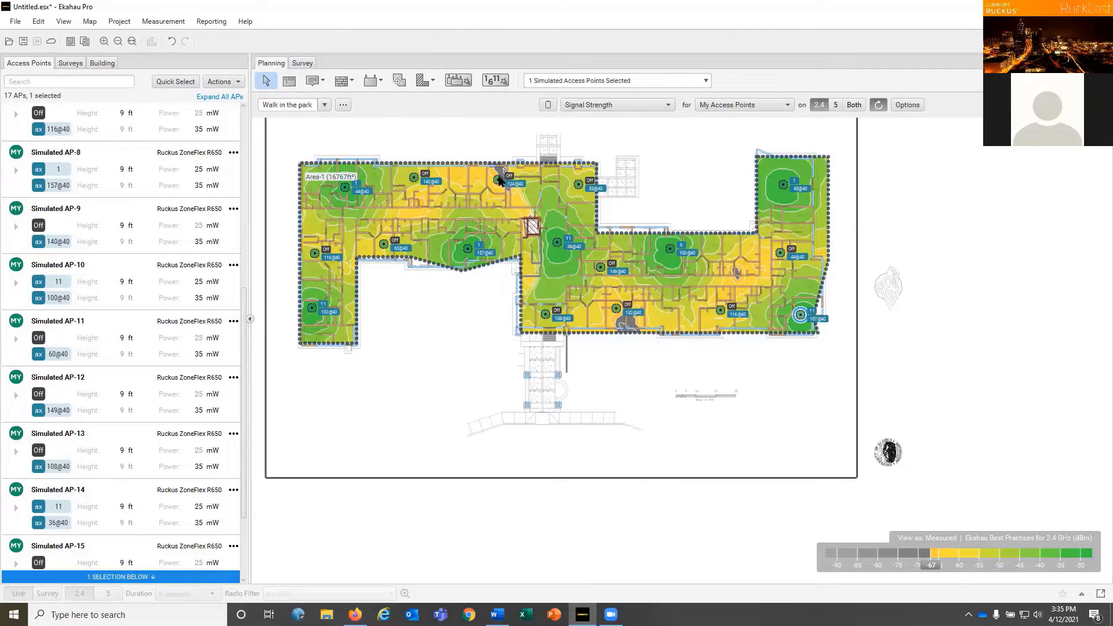
# - Enable the 2.4 GHz radio on Simulated AP-6 and set it to channel 6
pyautogui.rightClick(499, 177)
pyautogui.click(520, 194)
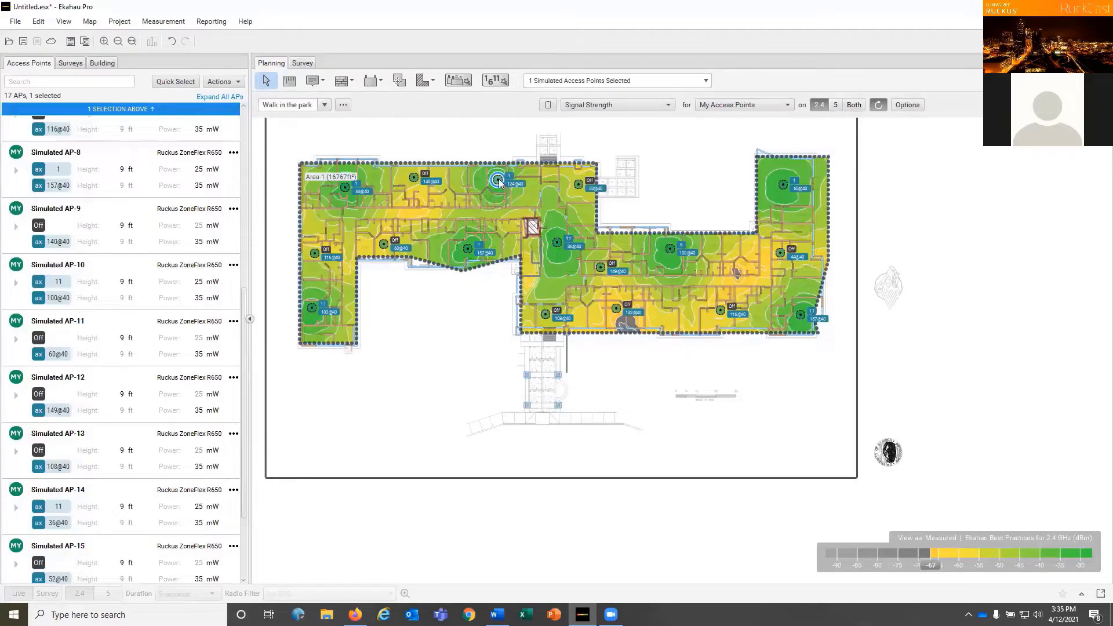
pyautogui.rightClick(498, 181)
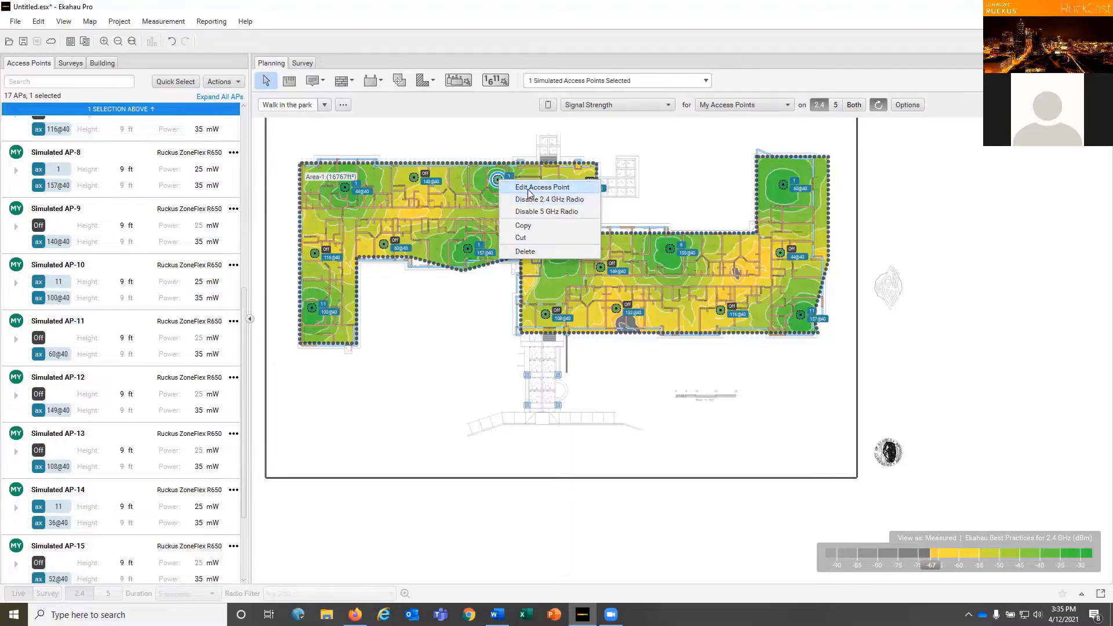
pyautogui.click(516, 187)
pyautogui.click(548, 212)
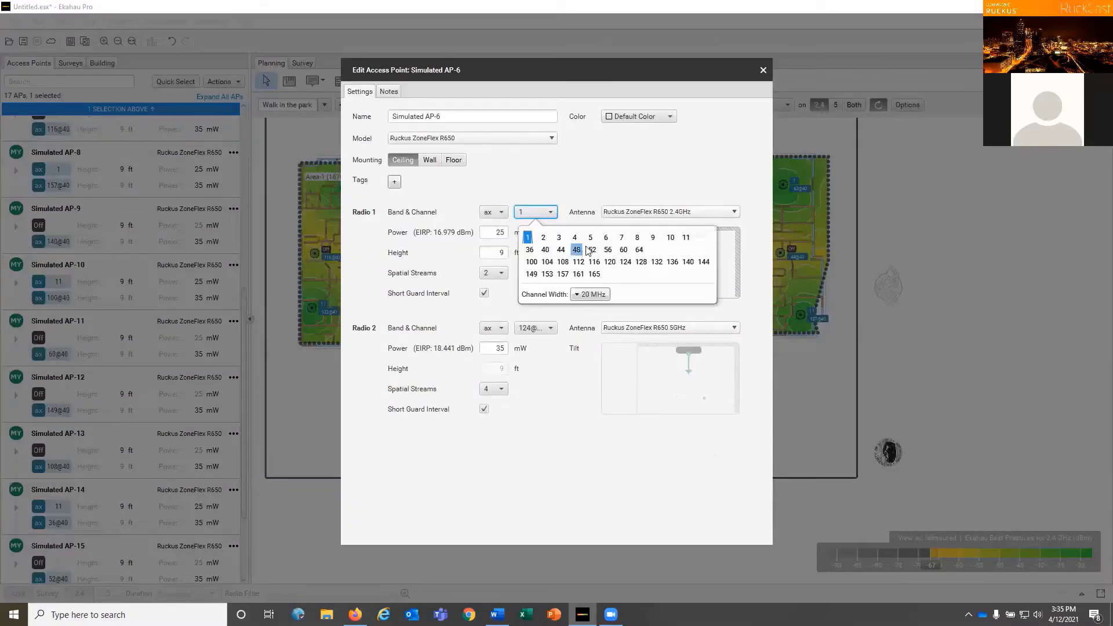
pyautogui.click(605, 242)
pyautogui.click(762, 70)
# - Enable the 2.4 GHz radio on the access point beside the remaining grey spot along the building's lower edge
pyautogui.click(617, 309)
pyautogui.rightClick(617, 309)
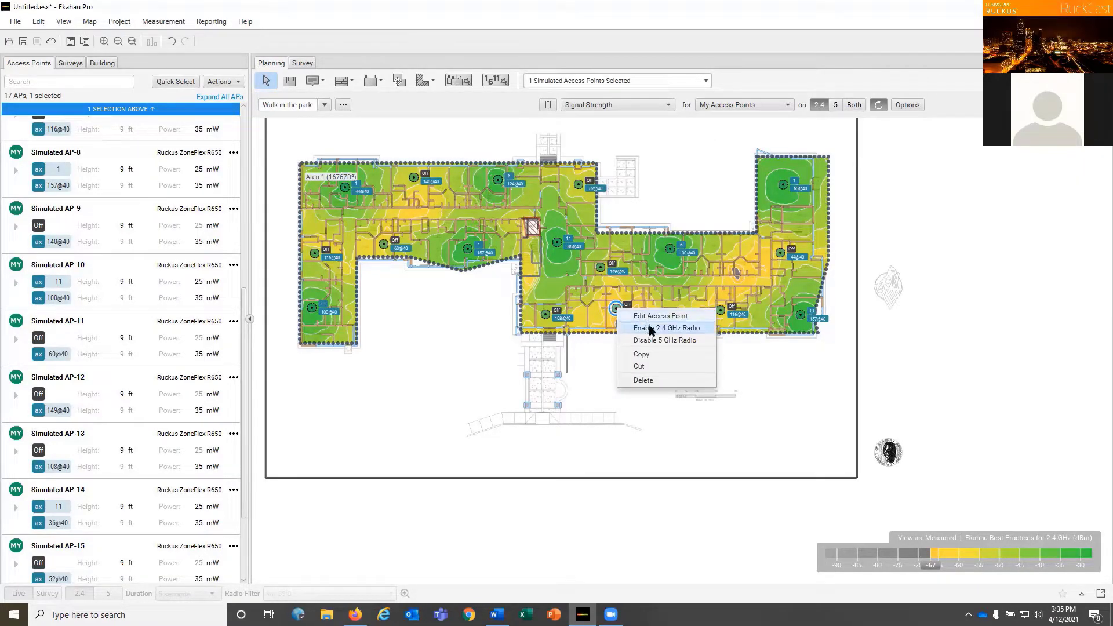
pyautogui.click(651, 328)
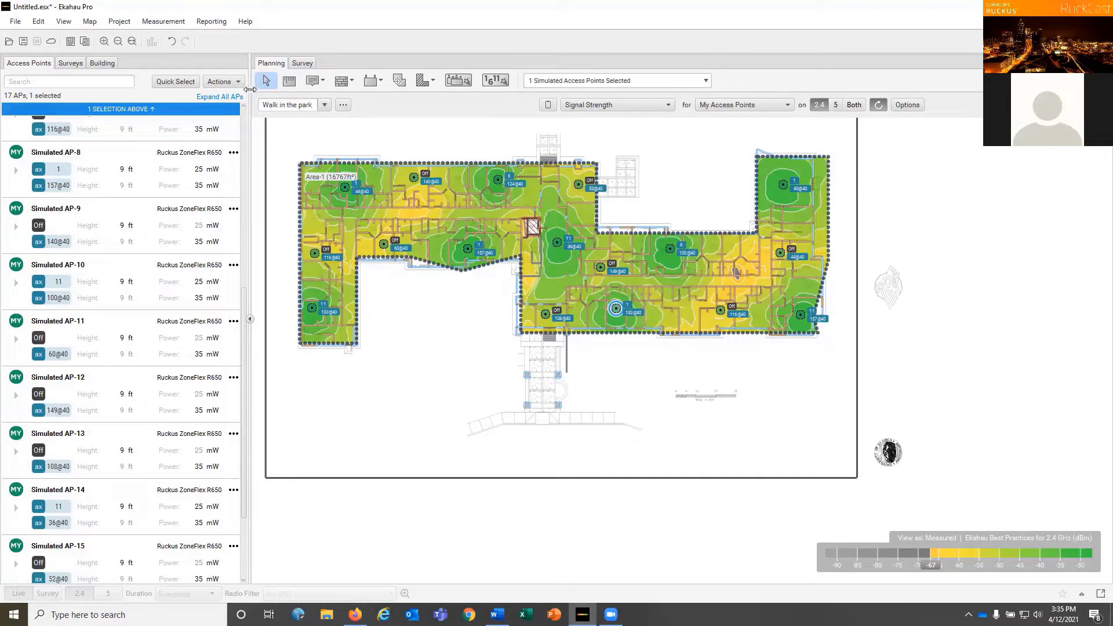
# - Generate a one-click Wi-Fi network report with the file name MyDesignv2
pyautogui.click(211, 21)
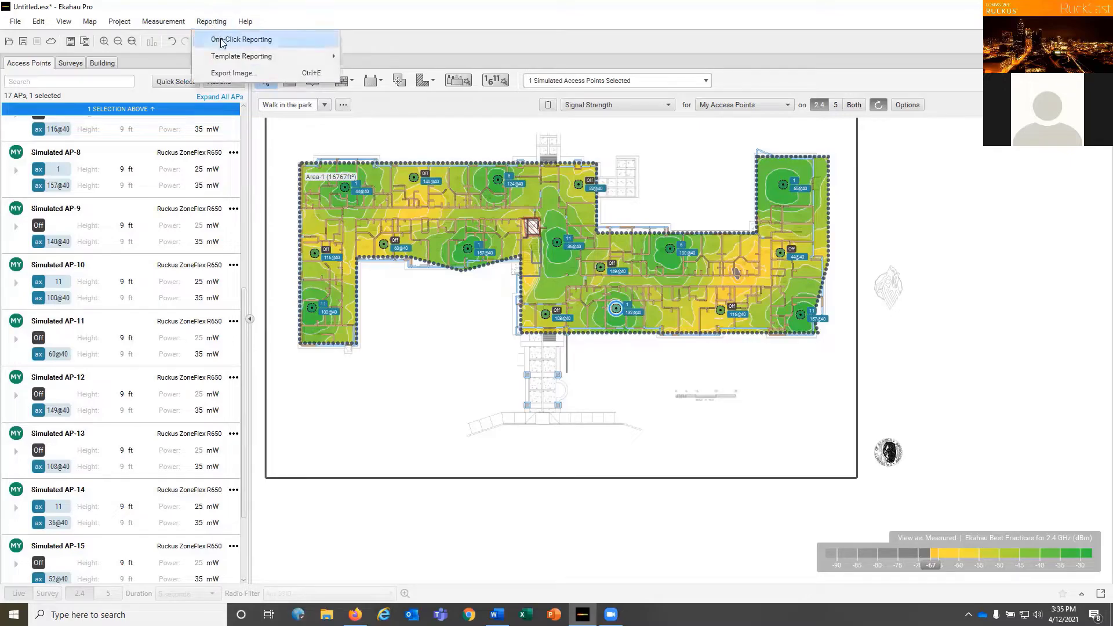
pyautogui.click(222, 39)
pyautogui.moveTo(568, 416); pyautogui.dragTo(463, 417)
pyautogui.write('MyDesign')
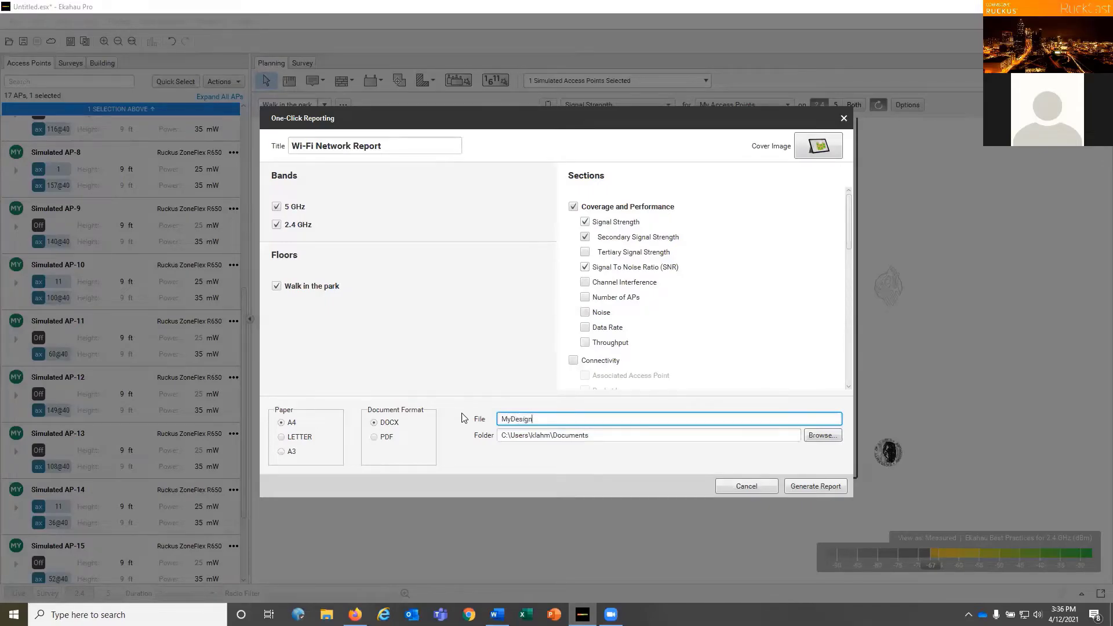
pyautogui.write('v2')
pyautogui.click(813, 487)
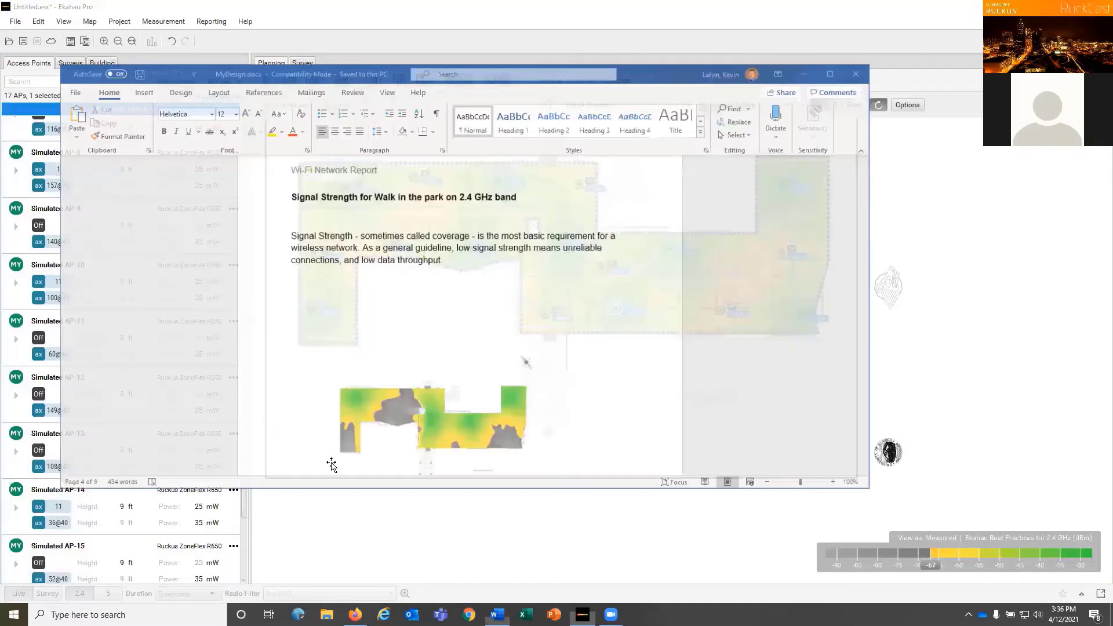
# - Compare the 2.4 GHz signal strength map in MyDesignv2.docx with the one in MyDesign.docx and return to Ekahau Pro
pyautogui.scroll(-4, 502, 328)
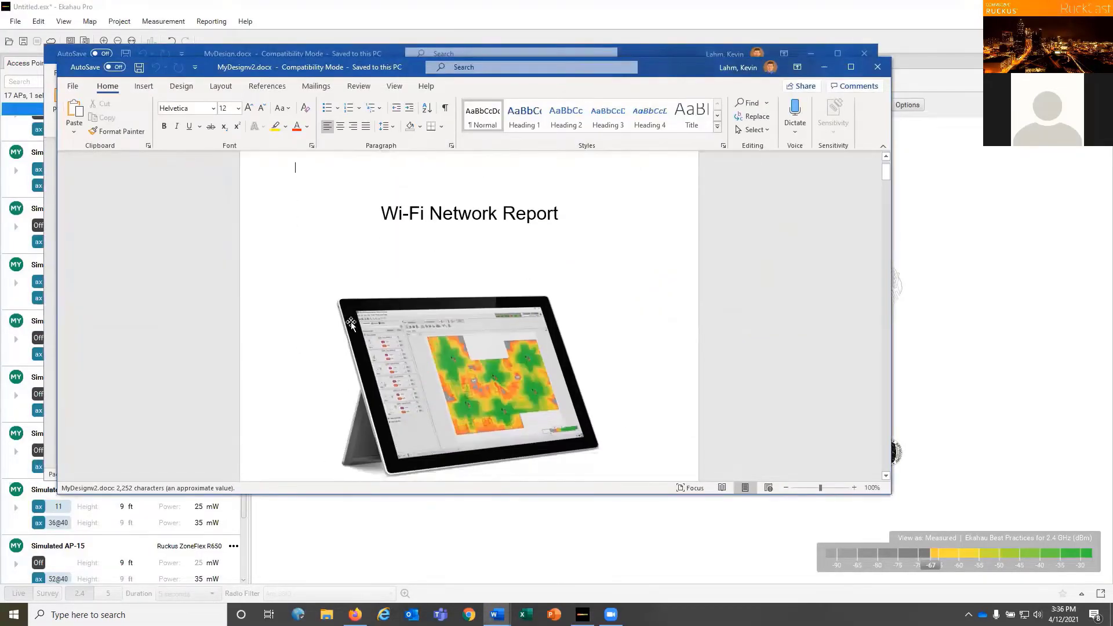
pyautogui.scroll(-7, 343, 336)
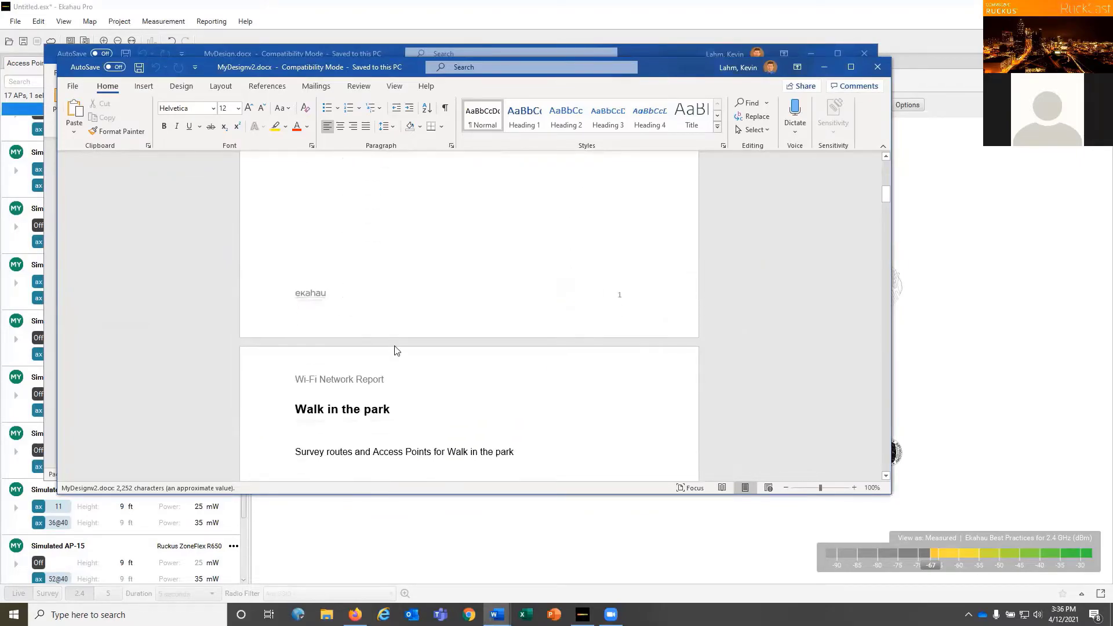
pyautogui.scroll(-10, 398, 354)
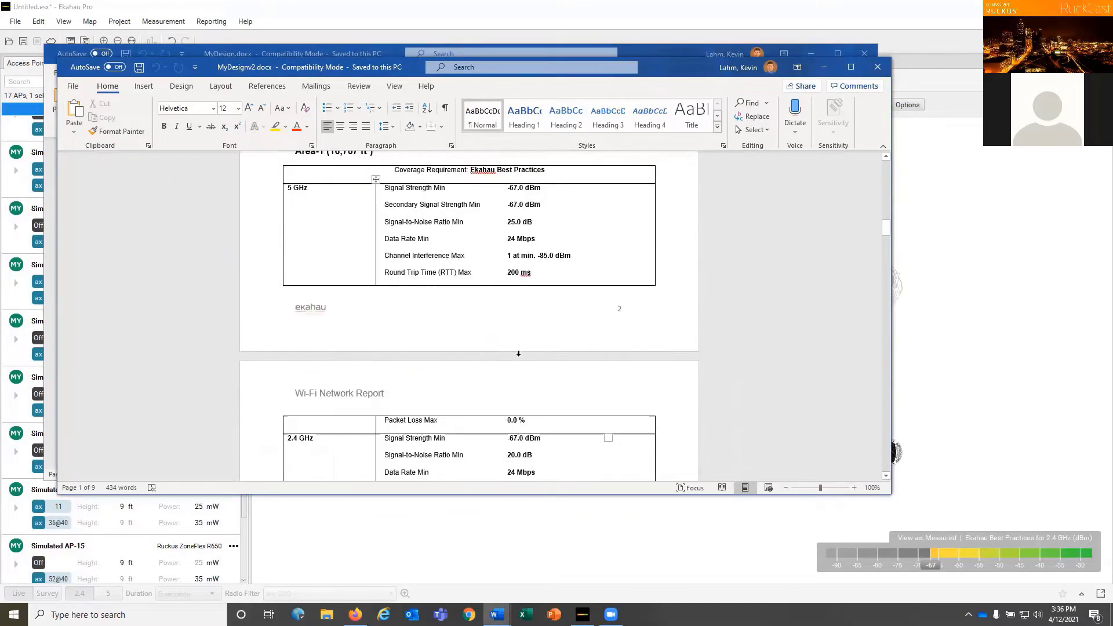
pyautogui.scroll(-2, 863, 336)
pyautogui.moveTo(885, 244); pyautogui.dragTo(883, 277)
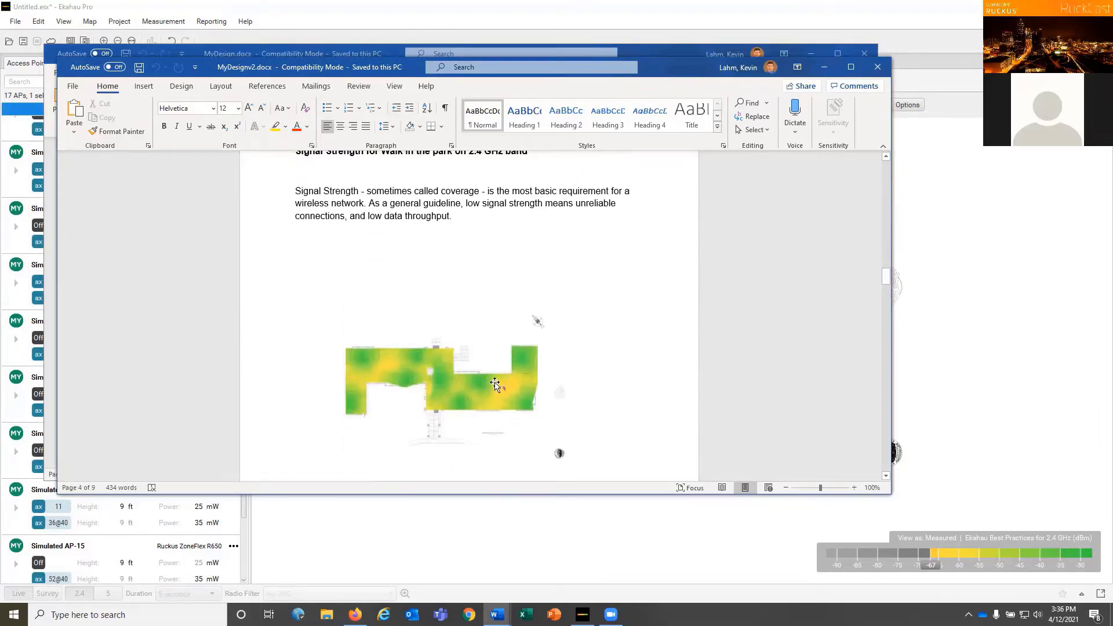
pyautogui.click(825, 67)
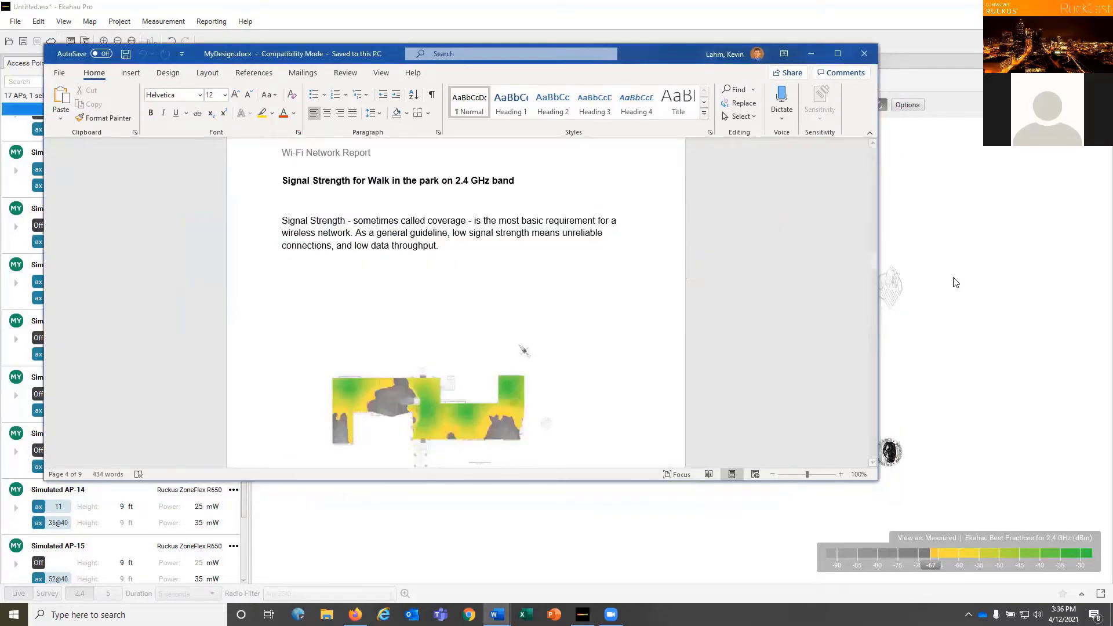
pyautogui.click(954, 281)
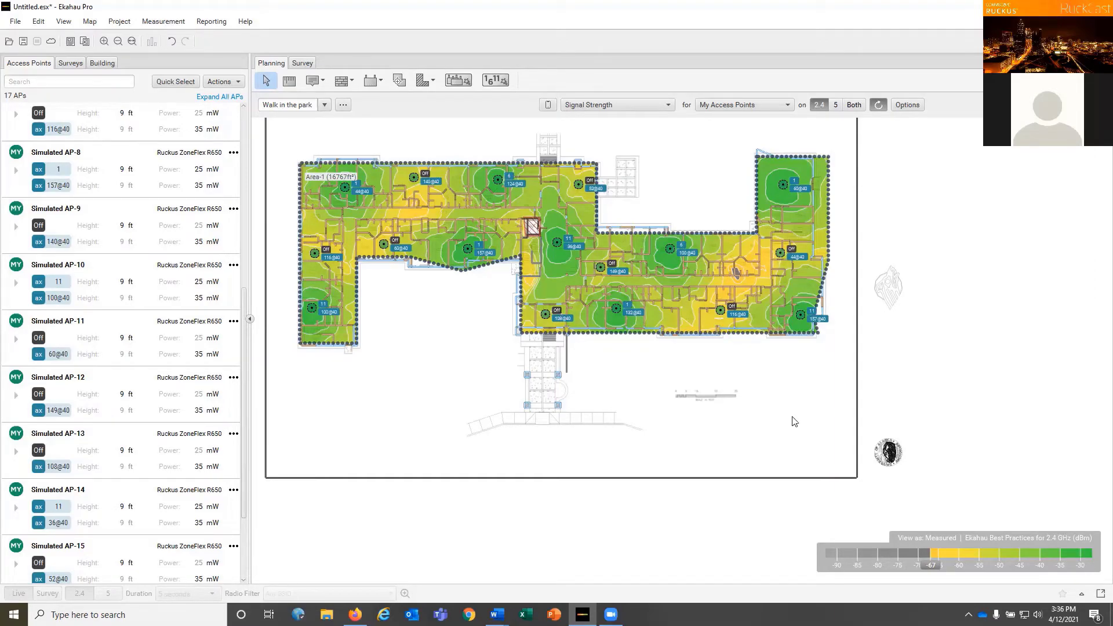
# - Lower the 2.4 GHz signal strength limit of the Ekahau Best Practices requirement to -68 dBm
pyautogui.moveTo(924, 565); pyautogui.dragTo(925, 565)
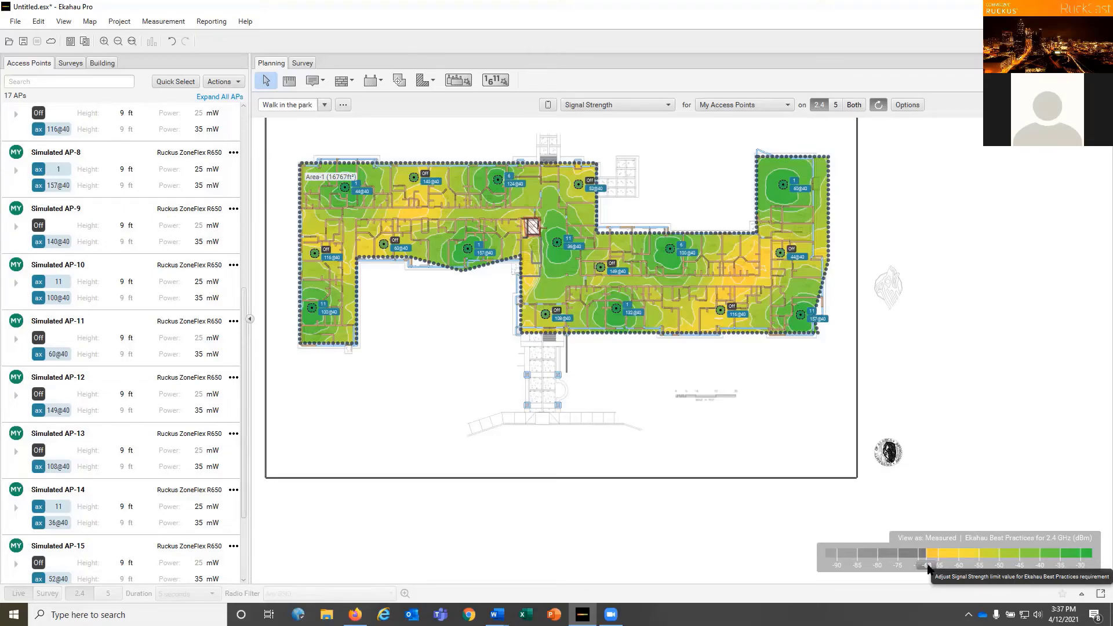
pyautogui.click(670, 249)
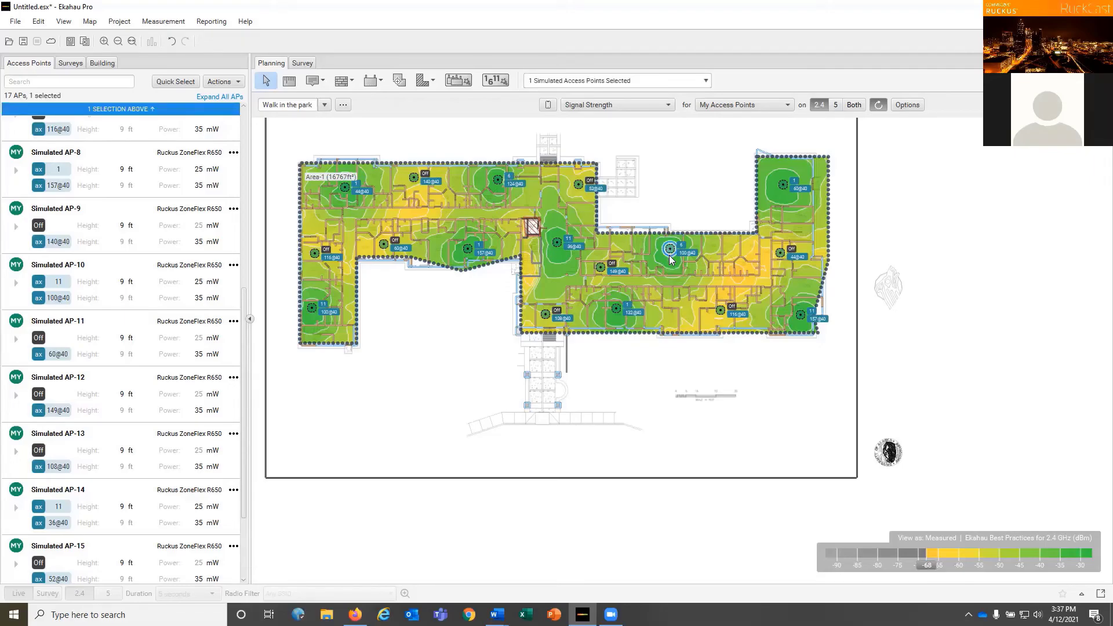
pyautogui.click(441, 394)
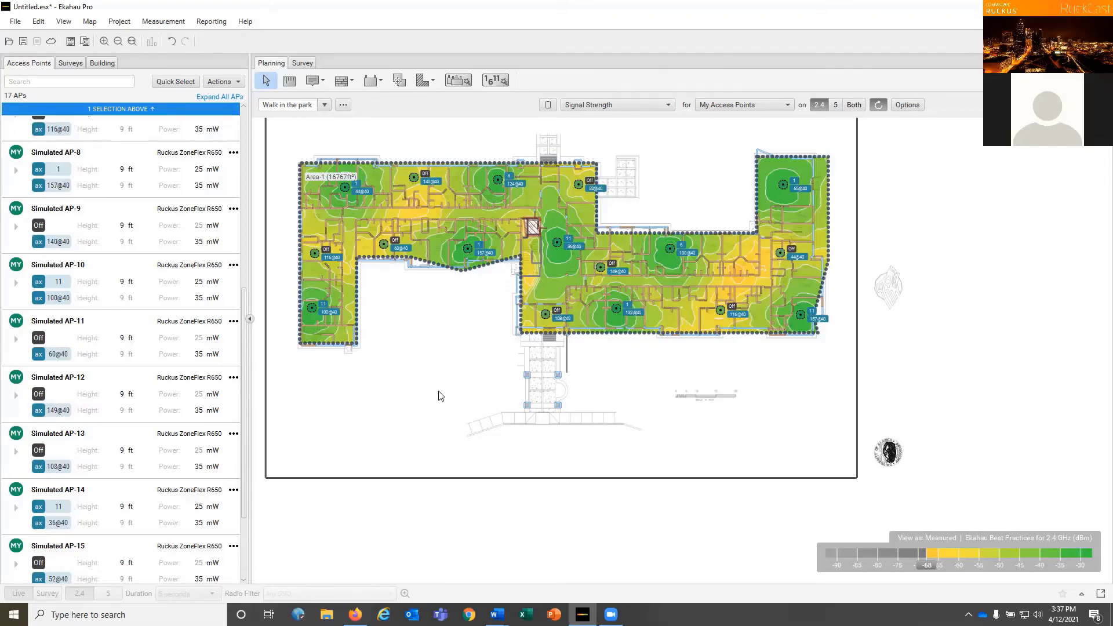
# - With the 5 GHz heatmap shown, move the access point at the upper middle of the east wing slightly downward and return to the 2.4 GHz heatmap
pyautogui.click(834, 105)
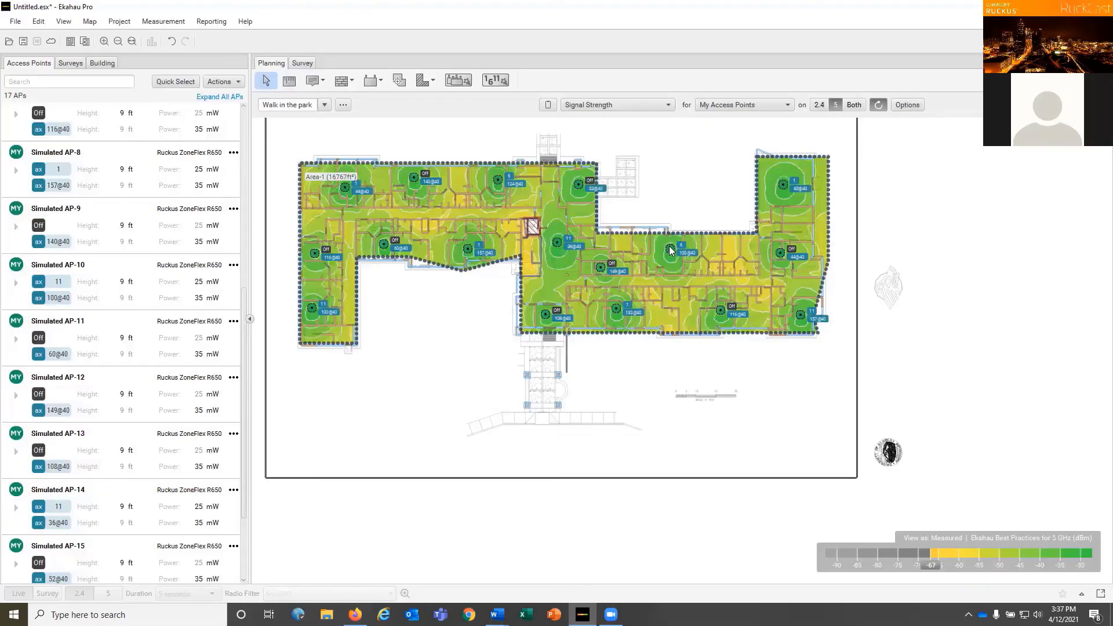
pyautogui.click(670, 251)
pyautogui.moveTo(671, 254); pyautogui.dragTo(674, 264)
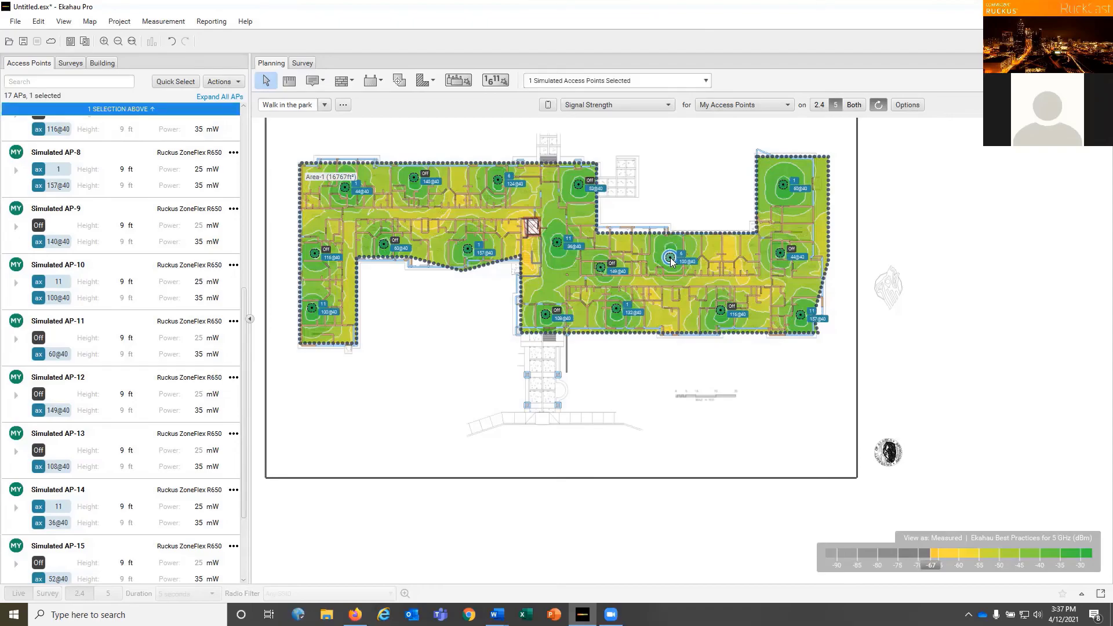
pyautogui.click(816, 106)
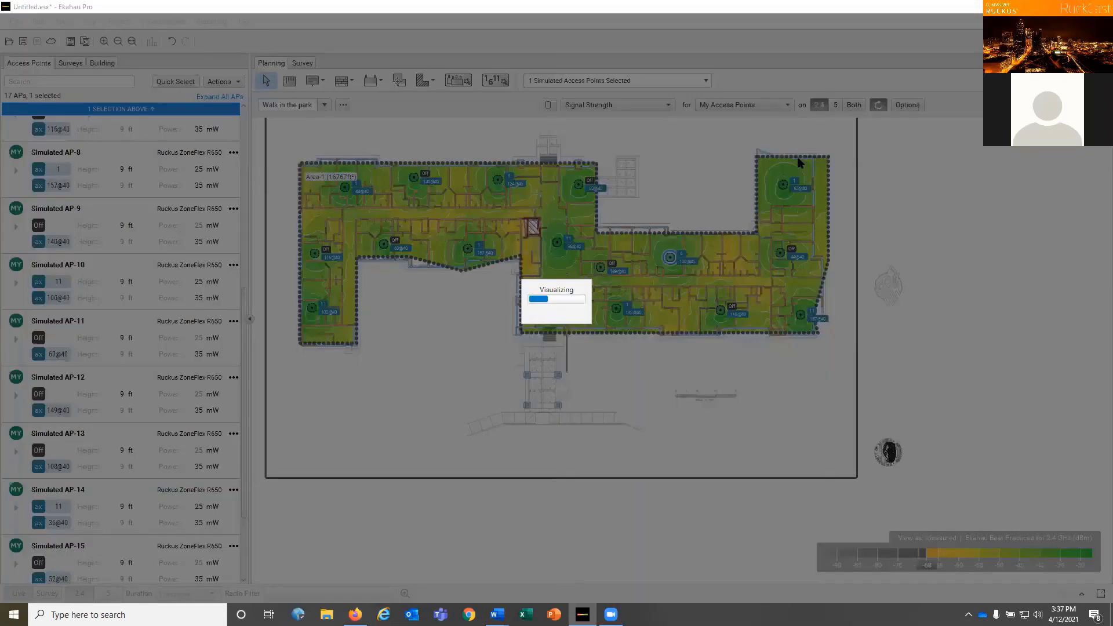